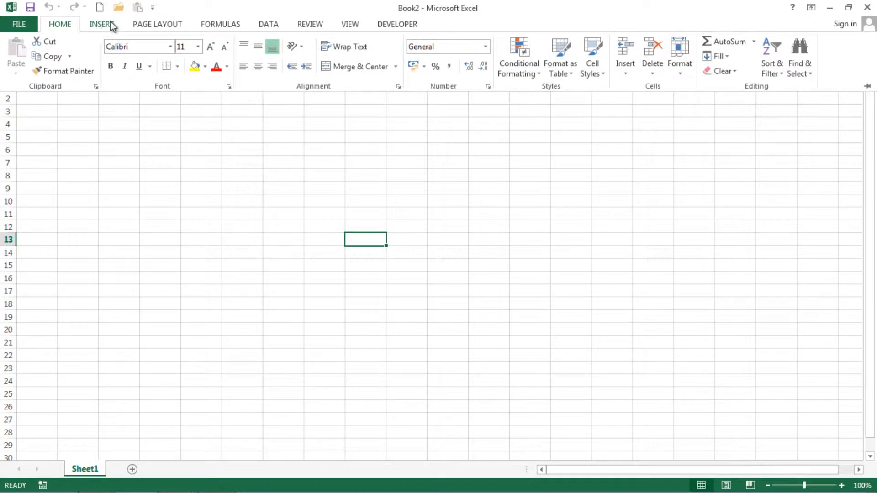
- Look through the commands on the Insert, Page Layout, Formulas and Data ribbon tabs and return to Home
{"action": "left_click", "coordinate": [108, 25]}
{"action": "scroll", "coordinate": [213, 22], "scroll_direction": "down", "scroll_amount": 2}
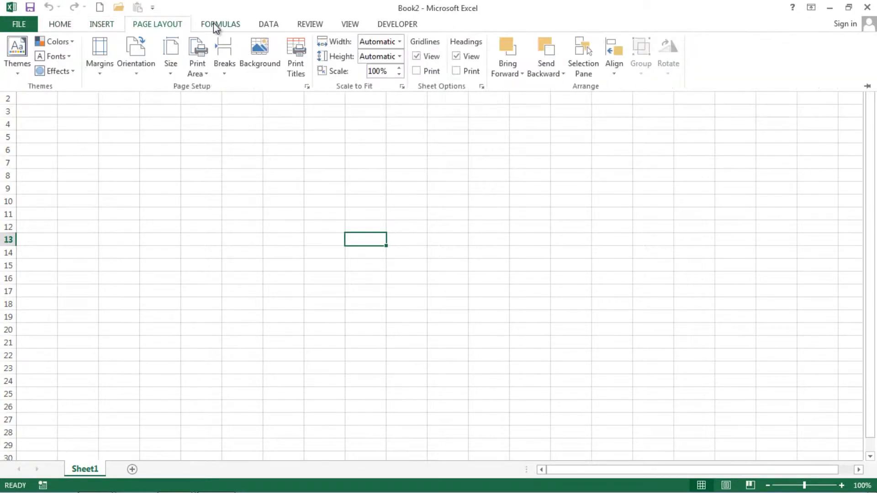
{"action": "left_click", "coordinate": [274, 27]}
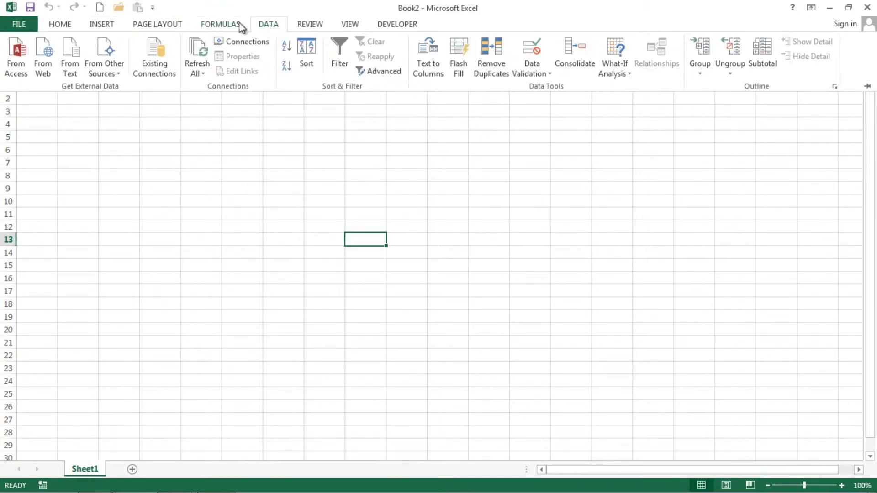
{"action": "left_click", "coordinate": [59, 25]}
{"action": "left_click", "coordinate": [99, 25]}
{"action": "left_click", "coordinate": [163, 28]}
{"action": "left_click", "coordinate": [204, 24]}
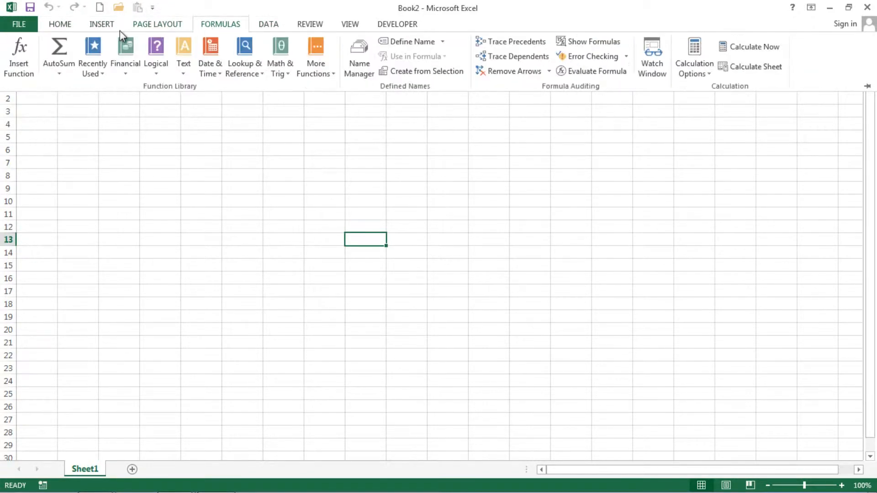
{"action": "left_click", "coordinate": [72, 26]}
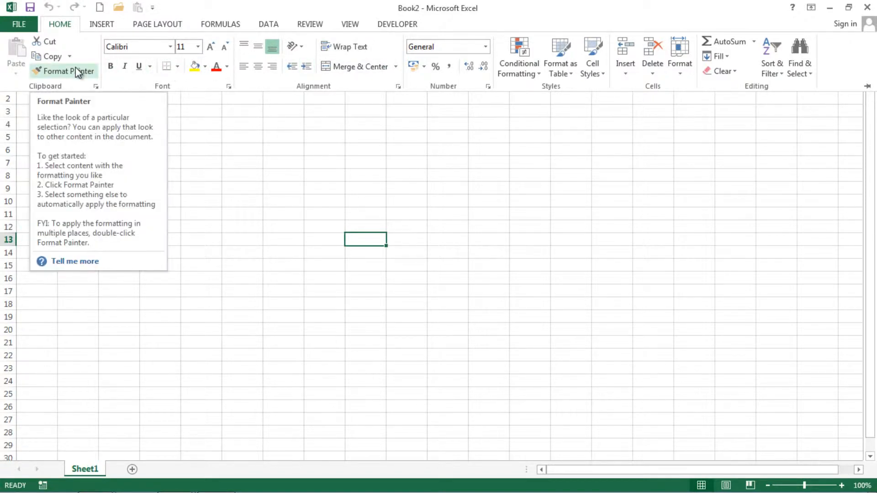
- View the Customize Ribbon page of the program options and close it without making changes
{"action": "left_click", "coordinate": [22, 23]}
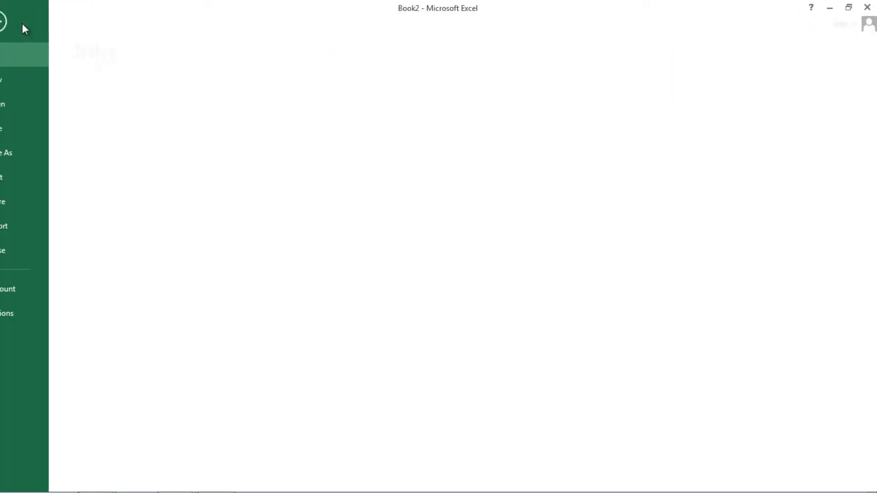
{"action": "left_click", "coordinate": [37, 313]}
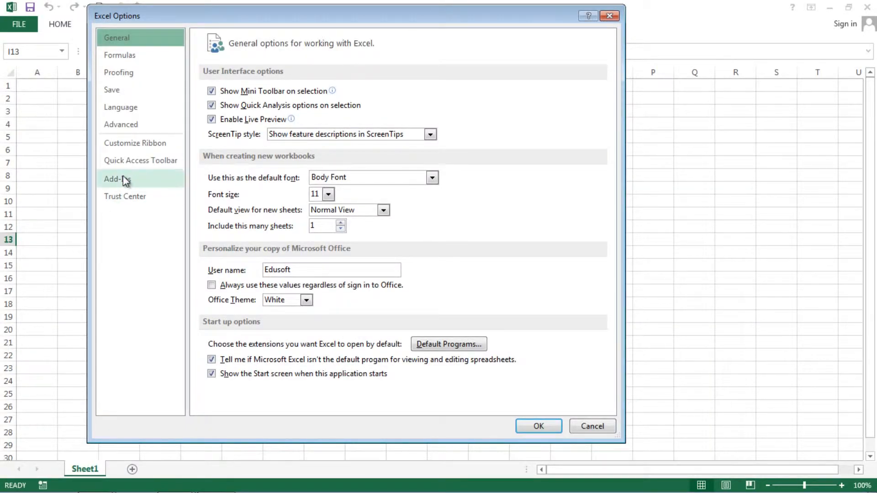
{"action": "left_click", "coordinate": [140, 147]}
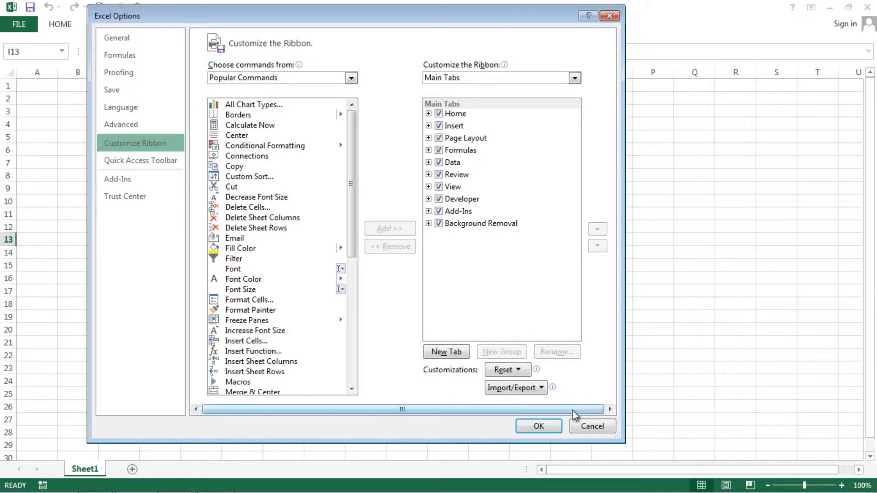
{"action": "left_click", "coordinate": [591, 426]}
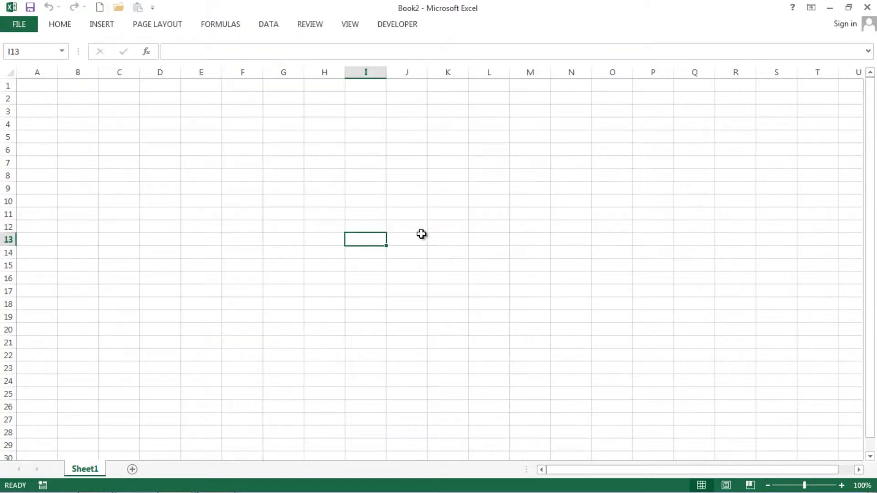
- Open the Customize Ribbon settings and expand the Home tab's Clipboard group among the ribbon's main tabs
{"action": "right_click", "coordinate": [252, 26]}
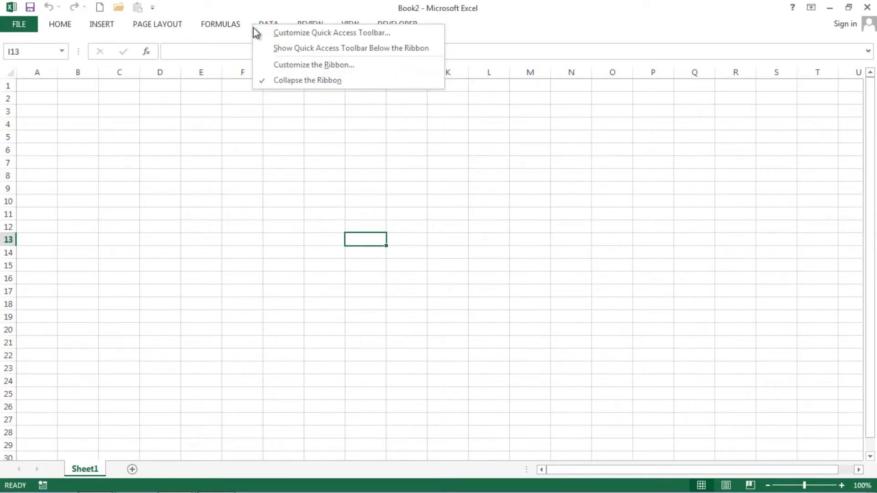
{"action": "left_click", "coordinate": [294, 67]}
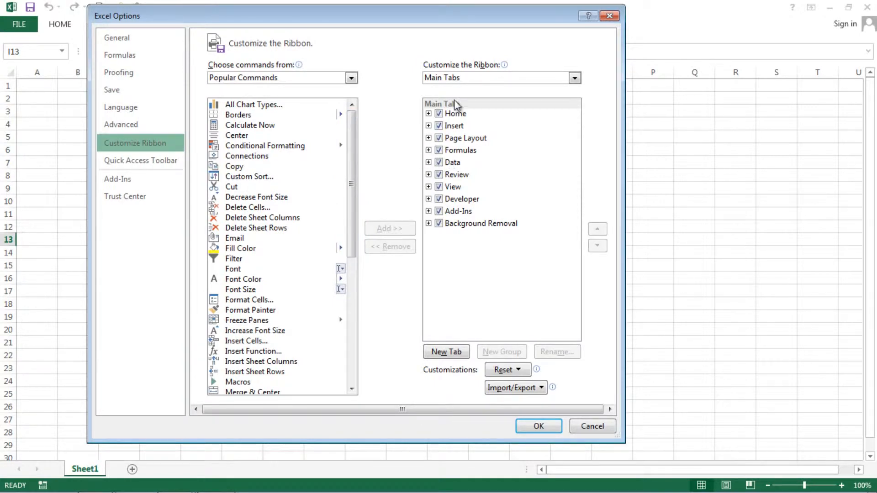
{"action": "left_click", "coordinate": [428, 113]}
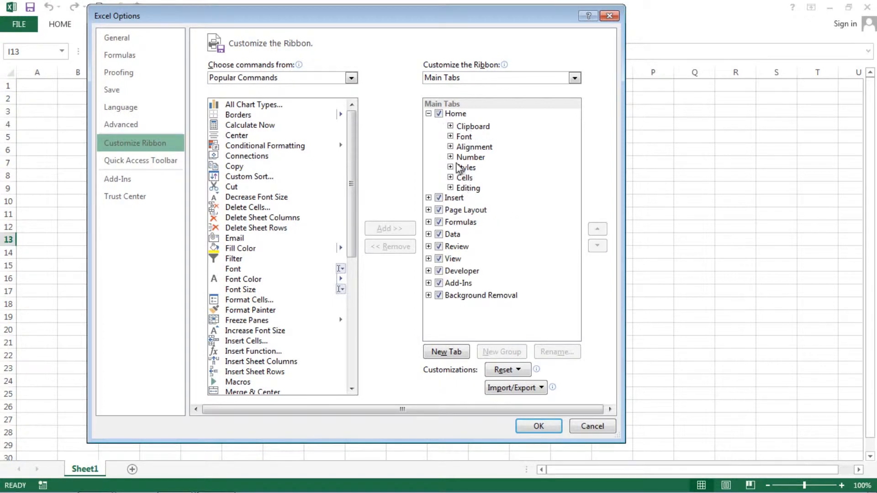
{"action": "left_click", "coordinate": [451, 126]}
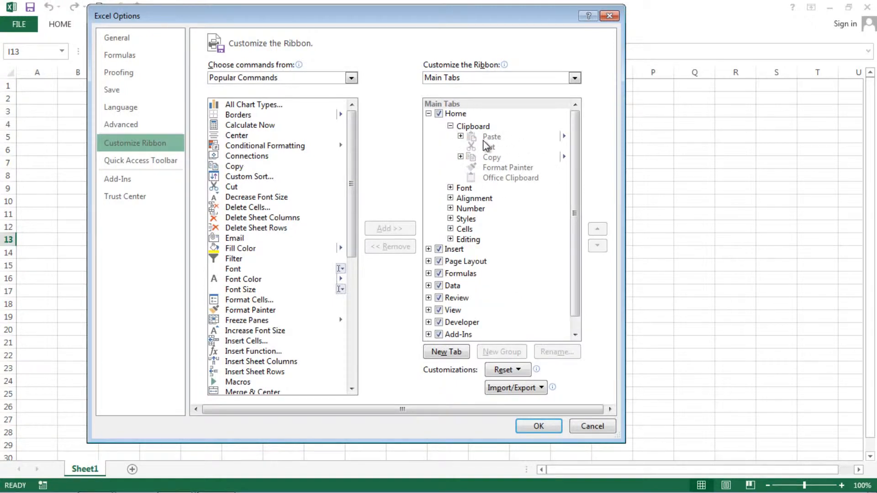
- Examine the Clipboard group's commands, including the Copy and Paste subcommands, and collapse the group
{"action": "left_click", "coordinate": [499, 167]}
{"action": "left_click", "coordinate": [493, 158]}
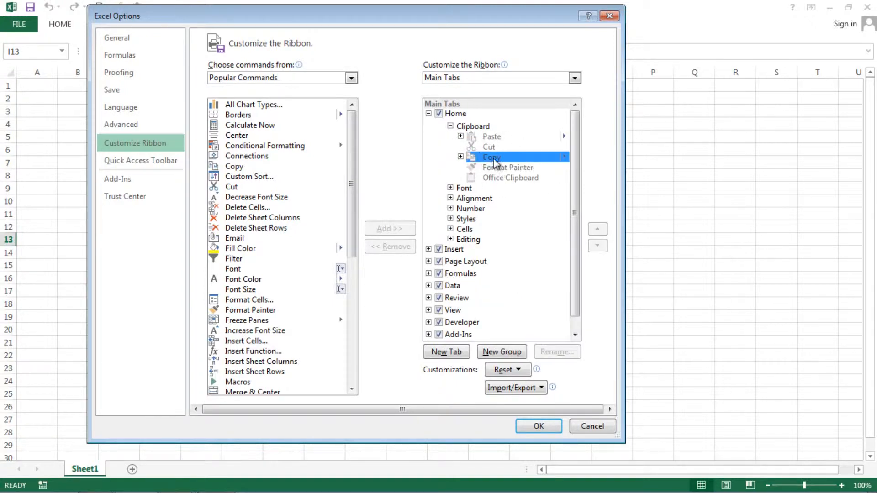
{"action": "left_click", "coordinate": [461, 156]}
{"action": "left_click", "coordinate": [501, 169]}
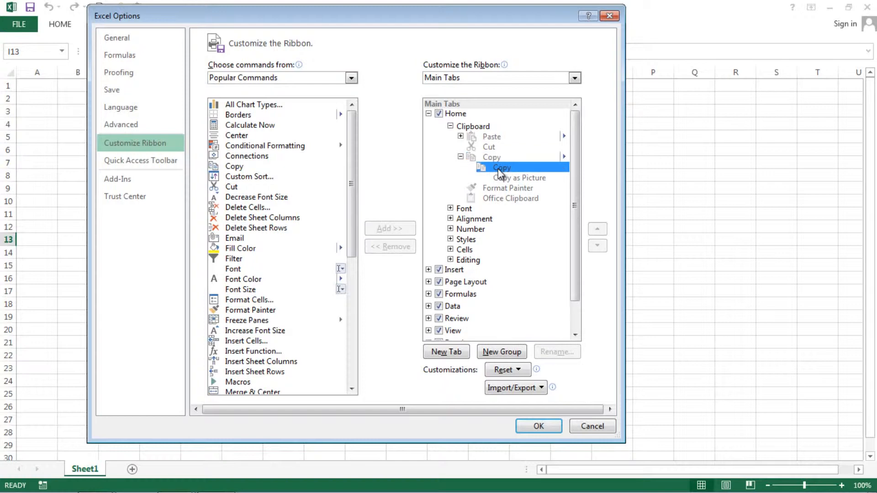
{"action": "left_click", "coordinate": [504, 184]}
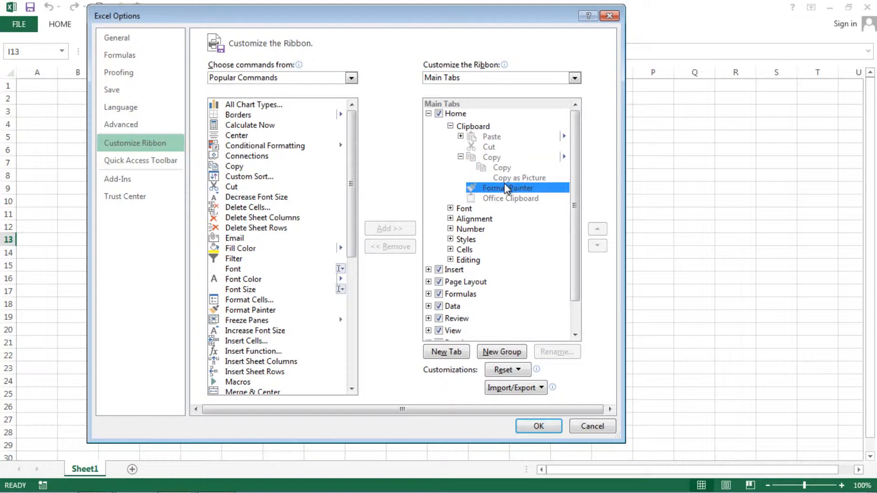
{"action": "left_click", "coordinate": [501, 177]}
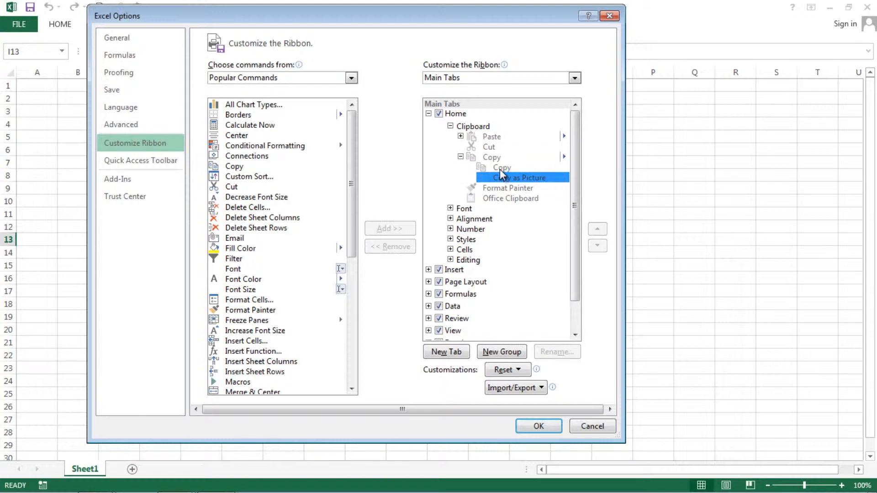
{"action": "left_click", "coordinate": [500, 169]}
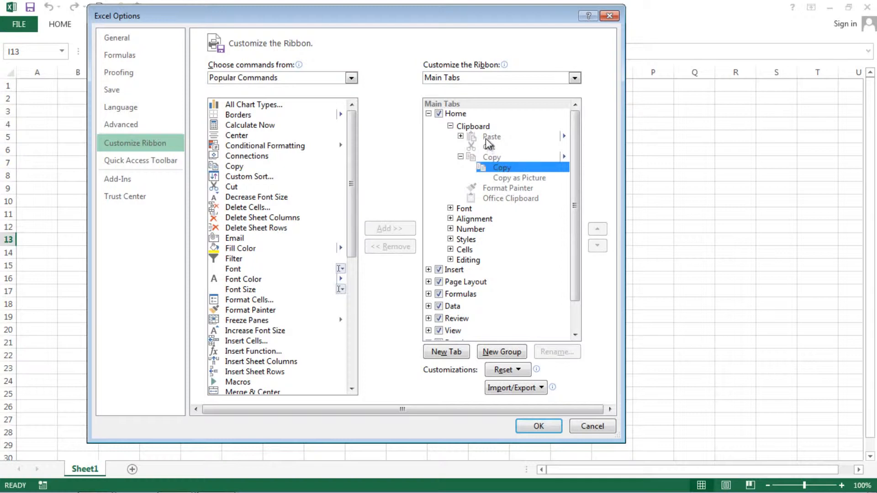
{"action": "left_click", "coordinate": [460, 136]}
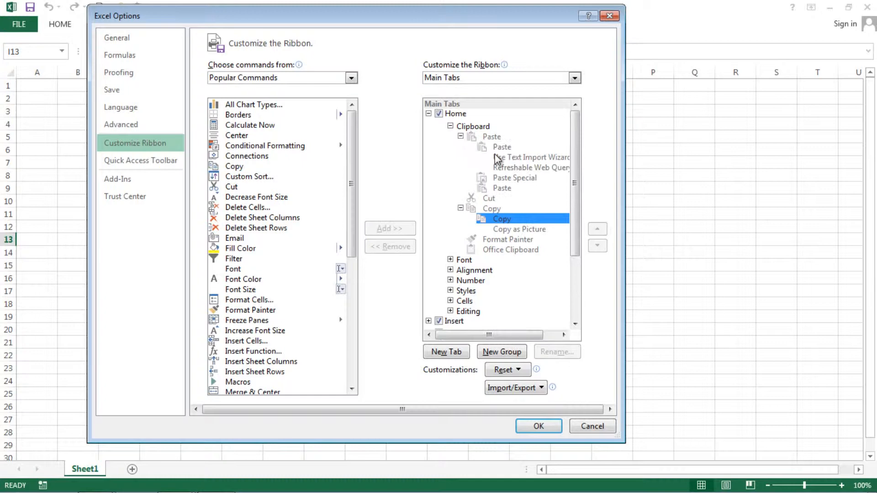
{"action": "left_click", "coordinate": [460, 136]}
{"action": "left_click", "coordinate": [460, 157]}
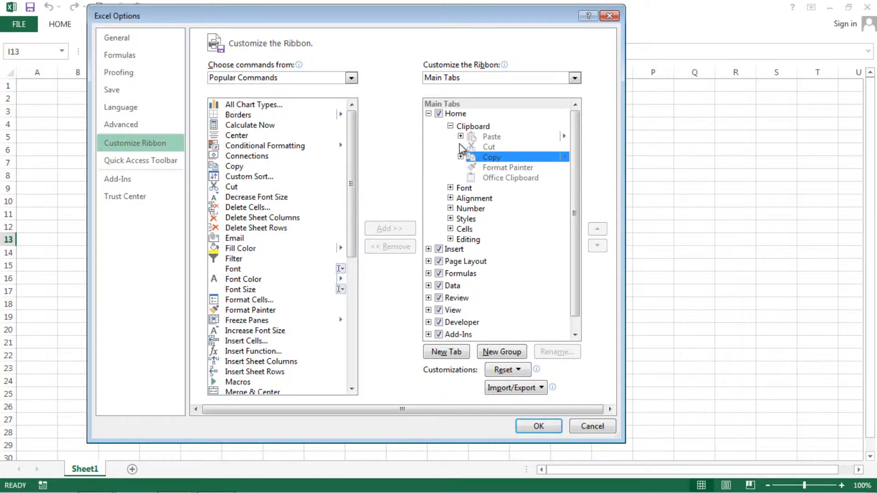
{"action": "left_click", "coordinate": [450, 127]}
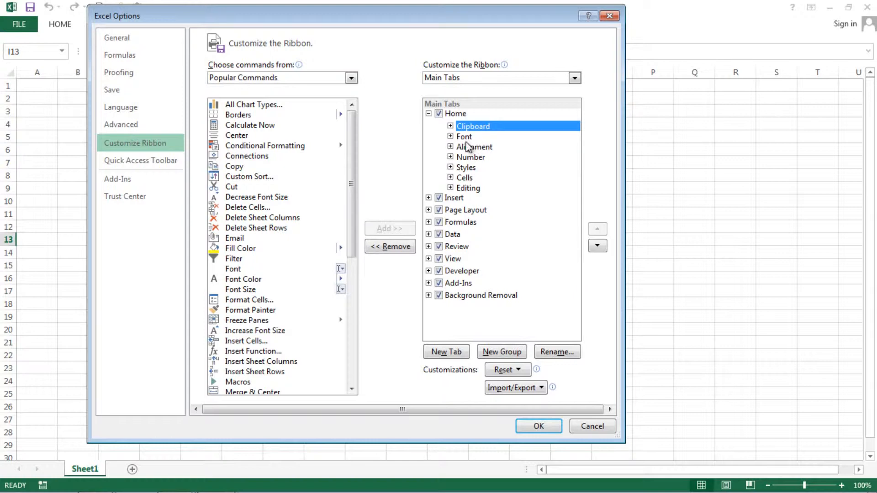
- Inspect the commands in the Home tab's Font group, then collapse the group and the Home tab
{"action": "left_click", "coordinate": [450, 137]}
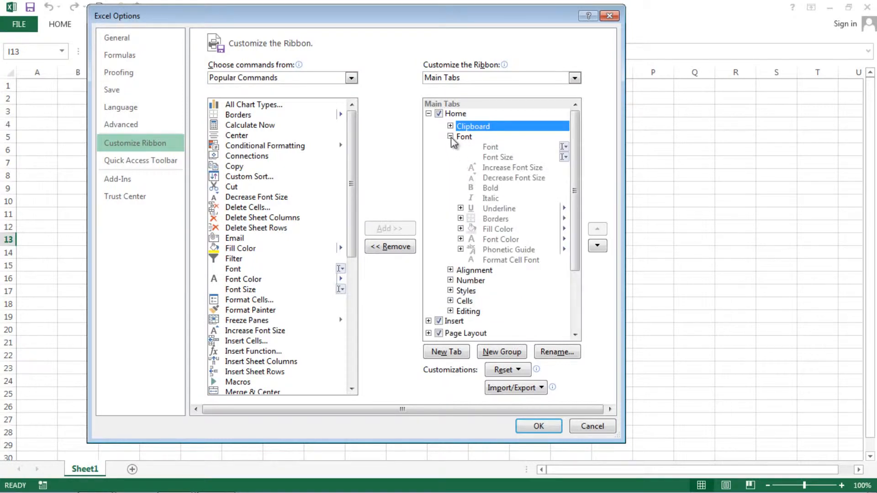
{"action": "left_click", "coordinate": [450, 137]}
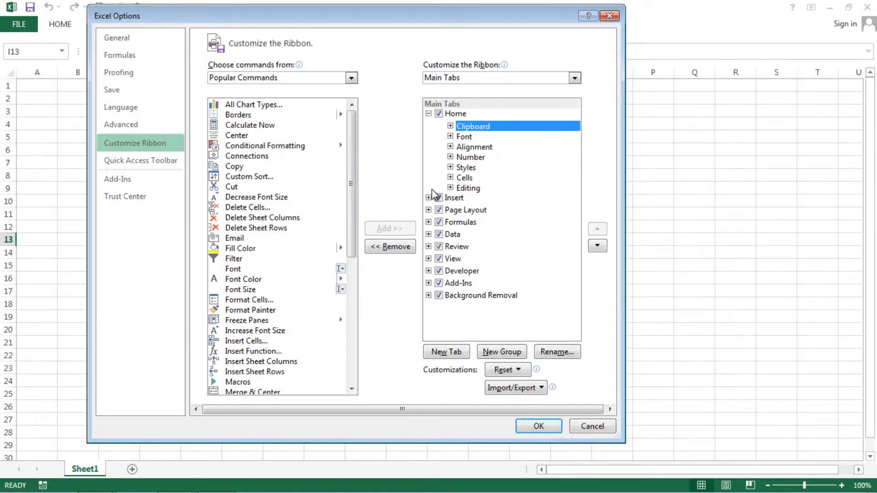
{"action": "left_click", "coordinate": [428, 113]}
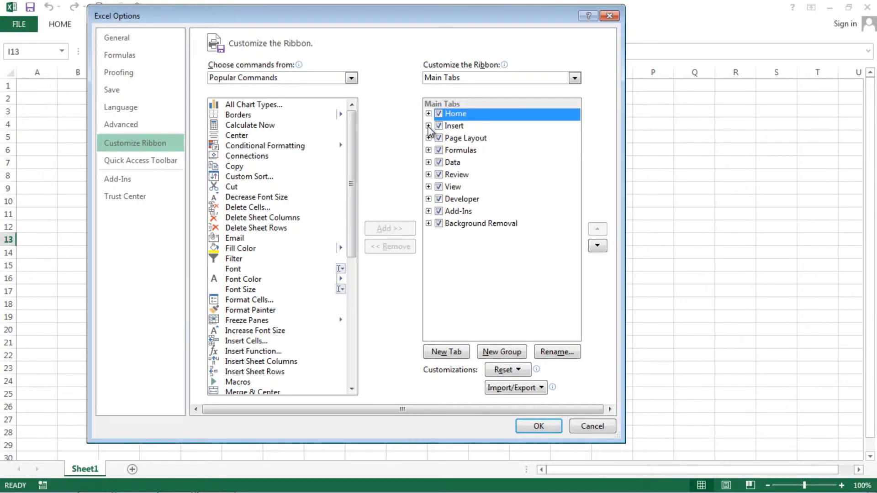
- Inspect the Insert tab's groups, including the commands in Links and Filters, and collapse the tab
{"action": "left_click", "coordinate": [428, 126]}
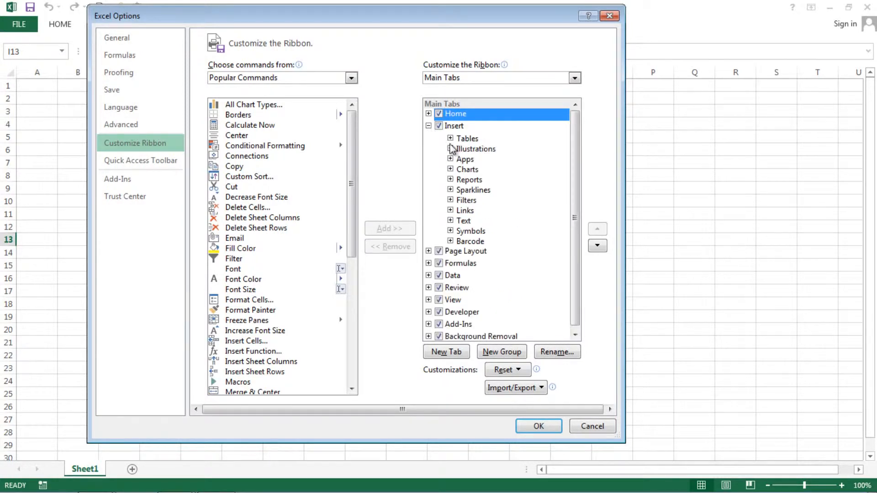
{"action": "left_click", "coordinate": [450, 210]}
{"action": "left_click", "coordinate": [450, 200]}
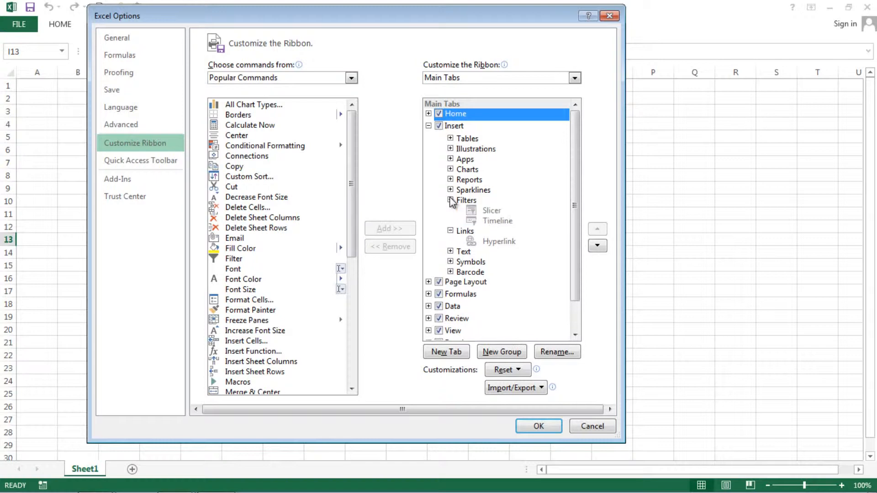
{"action": "left_click", "coordinate": [450, 200]}
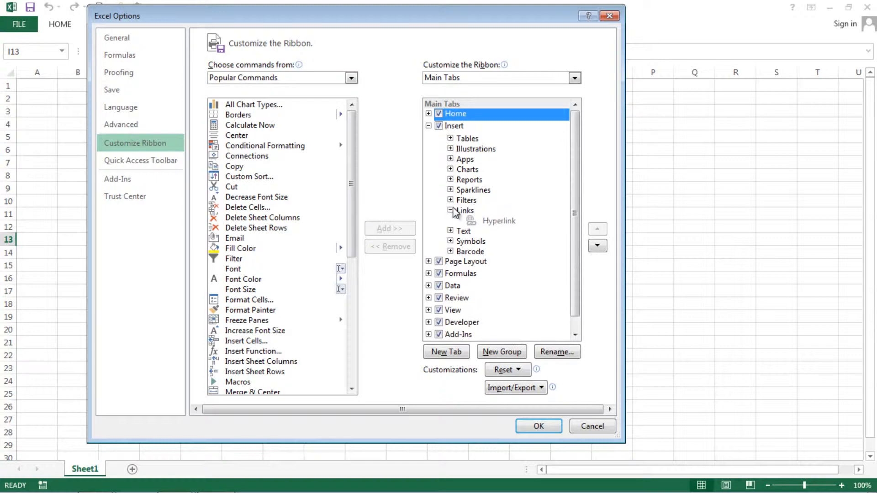
{"action": "left_click", "coordinate": [450, 211]}
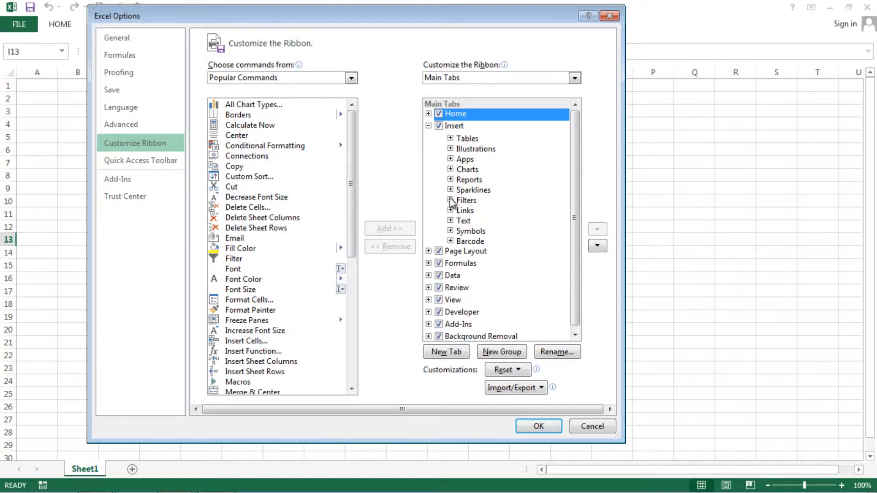
{"action": "left_click", "coordinate": [428, 126]}
- Expand the Home tab and its Font group in the list of current ribbon tabs
{"action": "left_click", "coordinate": [428, 113]}
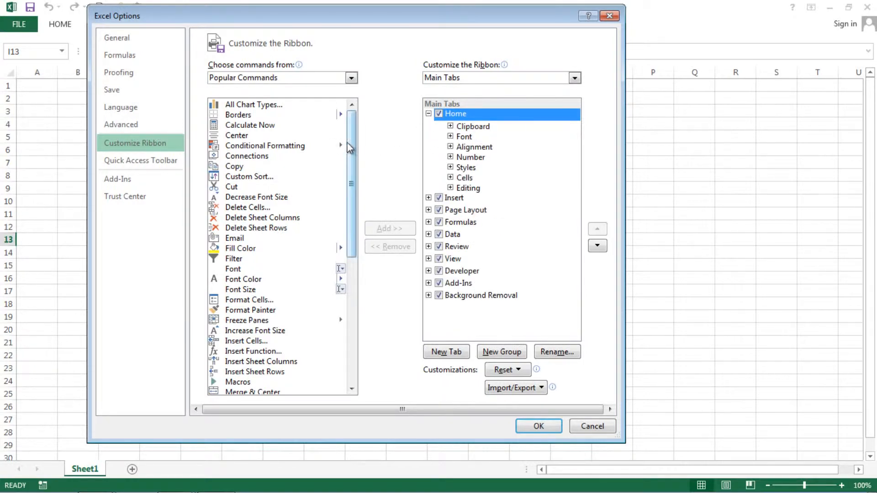
{"action": "left_click", "coordinate": [454, 138]}
{"action": "left_click", "coordinate": [450, 136]}
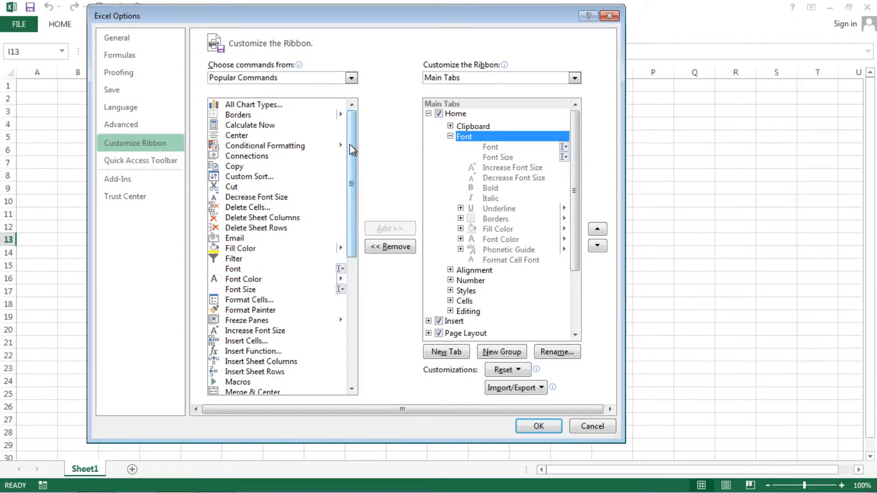
- Set the source of available commands to Main Tabs and expand its Home and Insert tabs to show their groups
{"action": "left_click", "coordinate": [352, 80]}
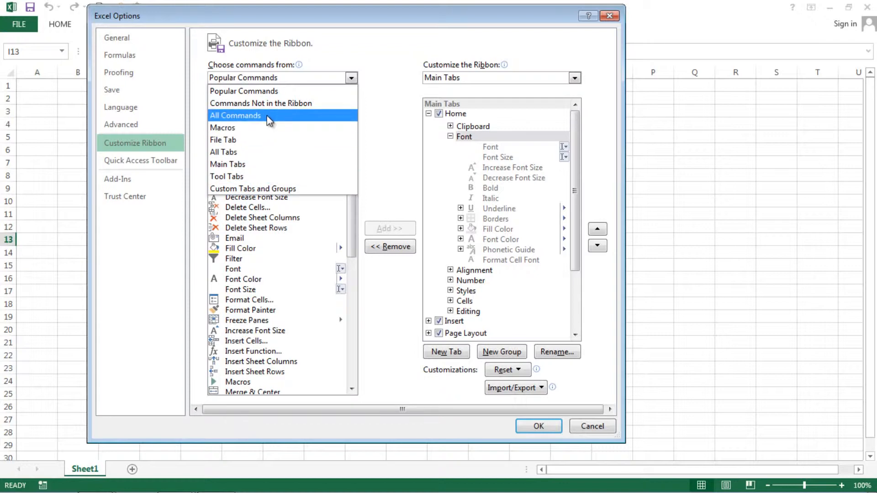
{"action": "left_click", "coordinate": [254, 170]}
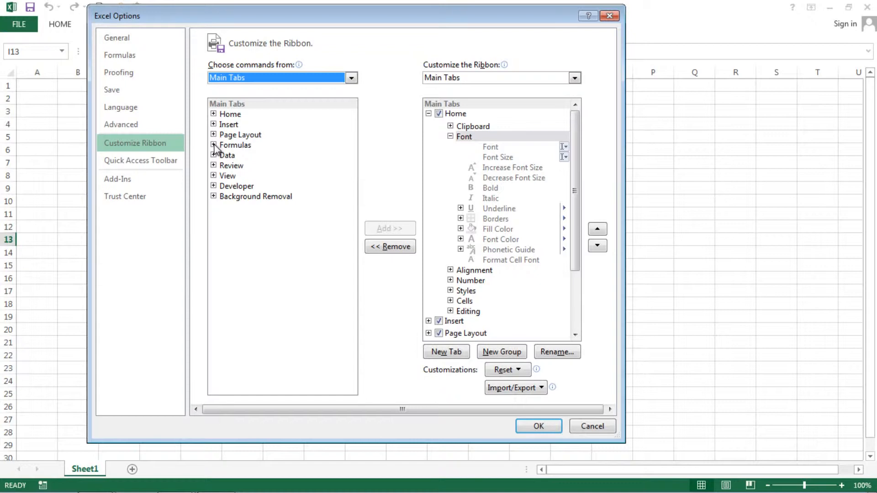
{"action": "left_click", "coordinate": [213, 114]}
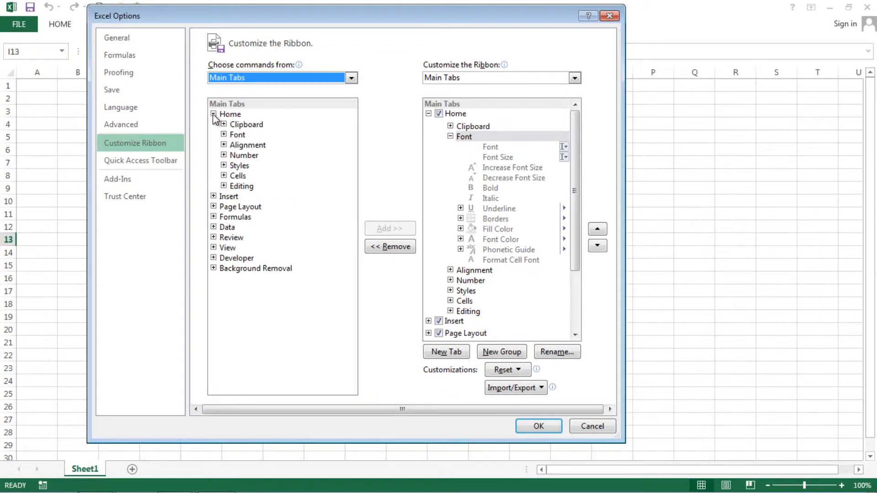
{"action": "left_click", "coordinate": [224, 135]}
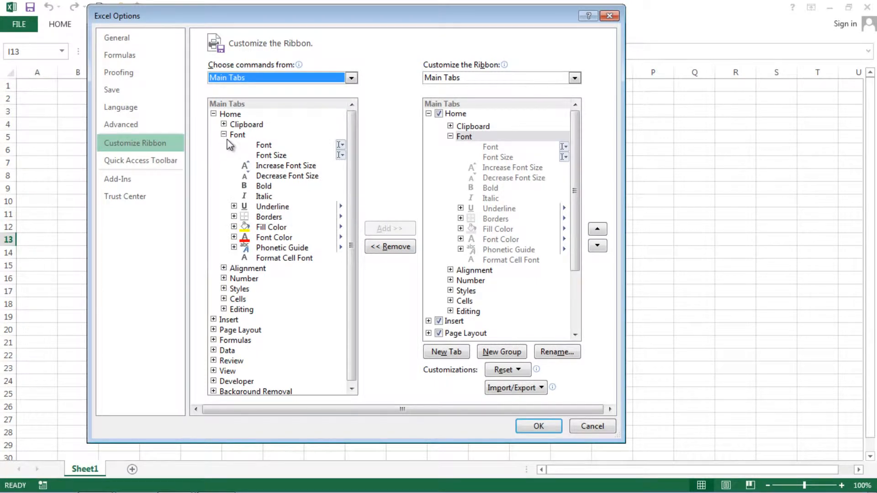
{"action": "left_click", "coordinate": [224, 135]}
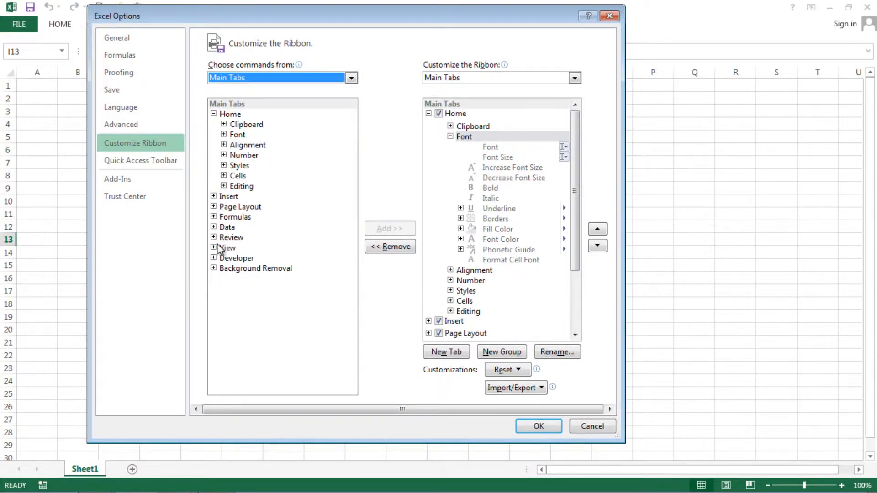
{"action": "left_click", "coordinate": [213, 269]}
{"action": "left_click", "coordinate": [215, 197]}
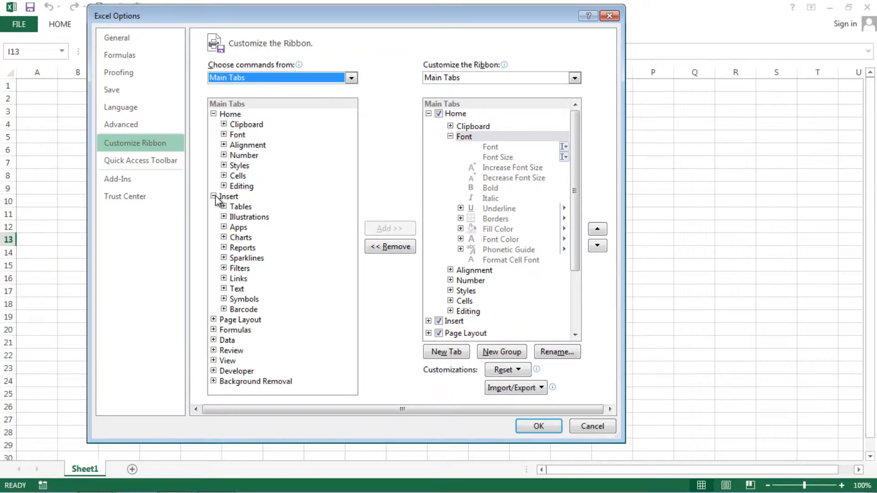
- Add the Insert tab's whole Charts group to the Home tab, directly after the Font group
{"action": "left_click", "coordinate": [240, 240]}
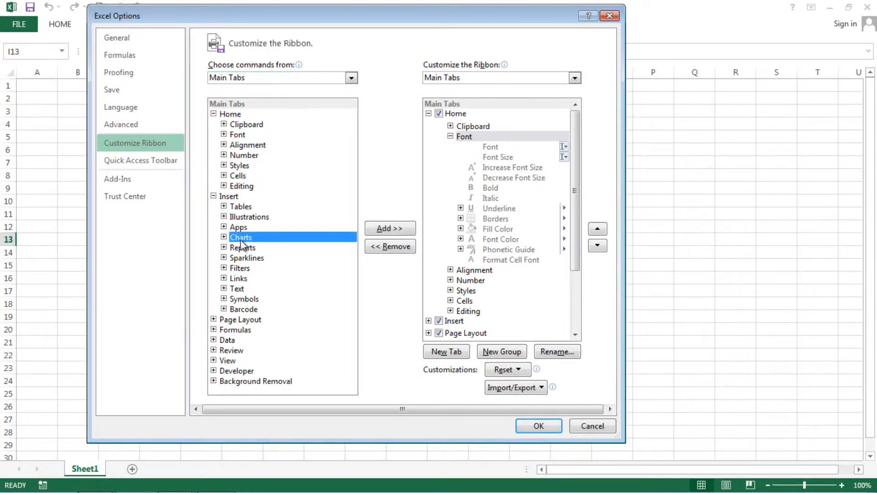
{"action": "left_click", "coordinate": [393, 233]}
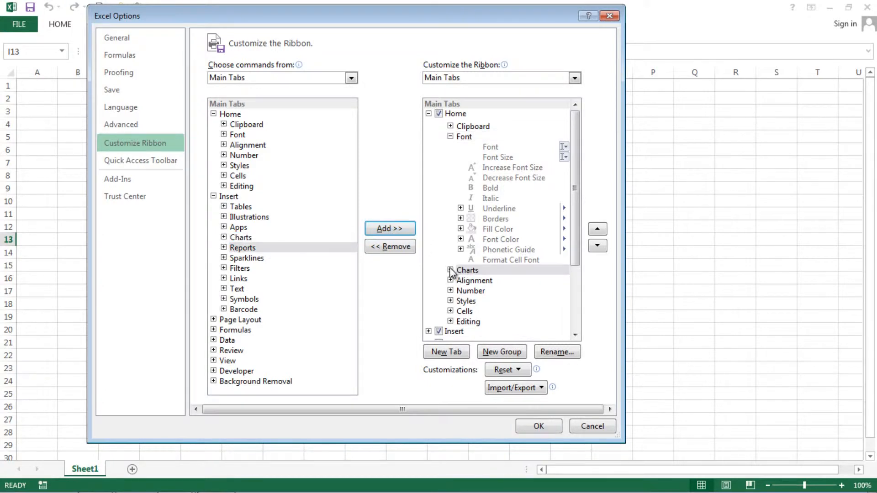
- Try to add the Insert Column Chart command from the Insert tab's Charts group to the Home tab's built-in Font group
{"action": "left_click", "coordinate": [224, 237]}
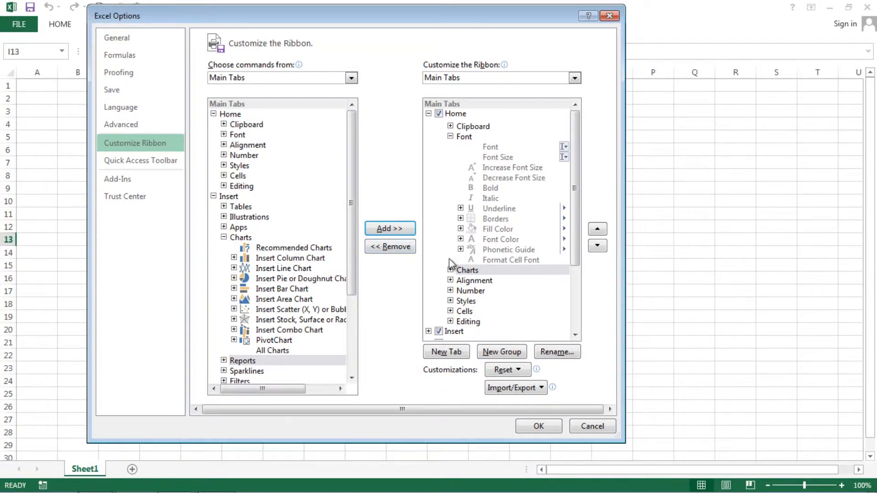
{"action": "left_click", "coordinate": [462, 137]}
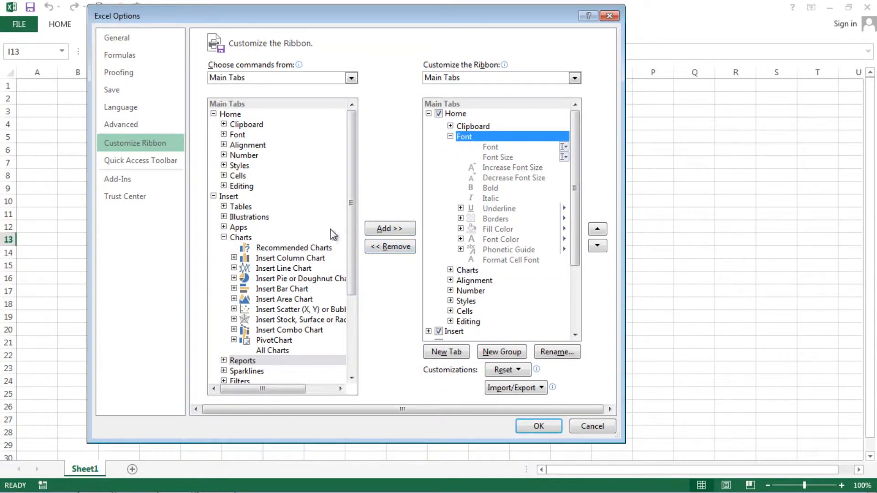
{"action": "left_click", "coordinate": [281, 259]}
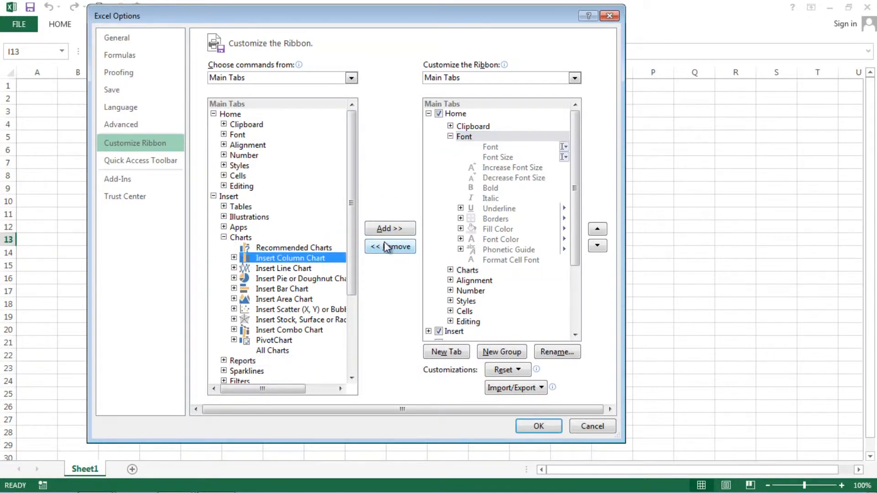
{"action": "left_click", "coordinate": [390, 228]}
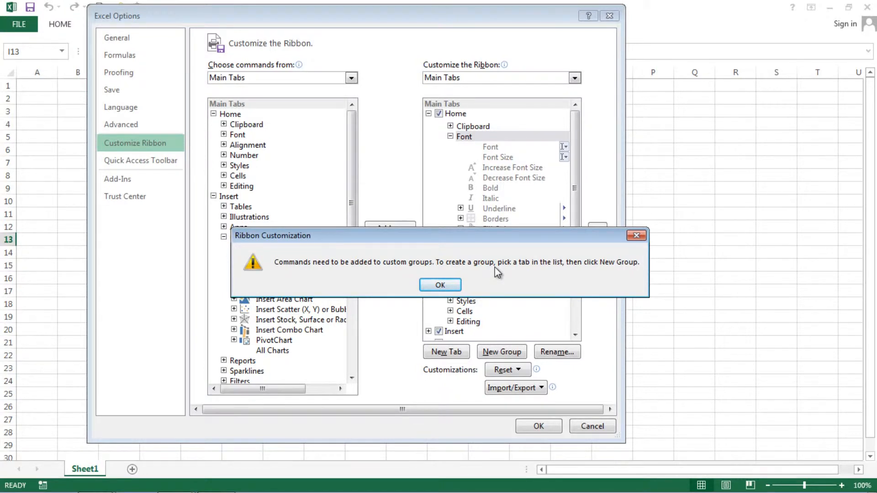
{"action": "left_click", "coordinate": [458, 286]}
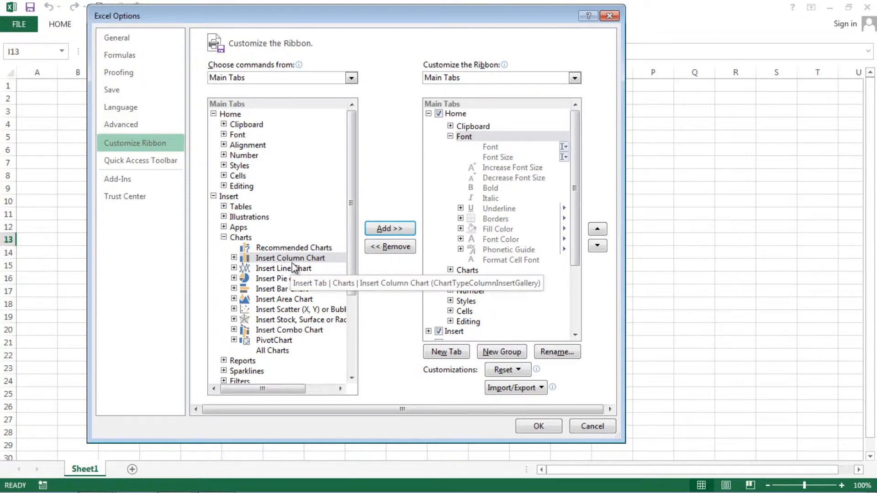
- Apply the ribbon customization with the added Charts group and show the Home tab in the workbook
{"action": "left_click", "coordinate": [451, 136]}
{"action": "left_click", "coordinate": [461, 146]}
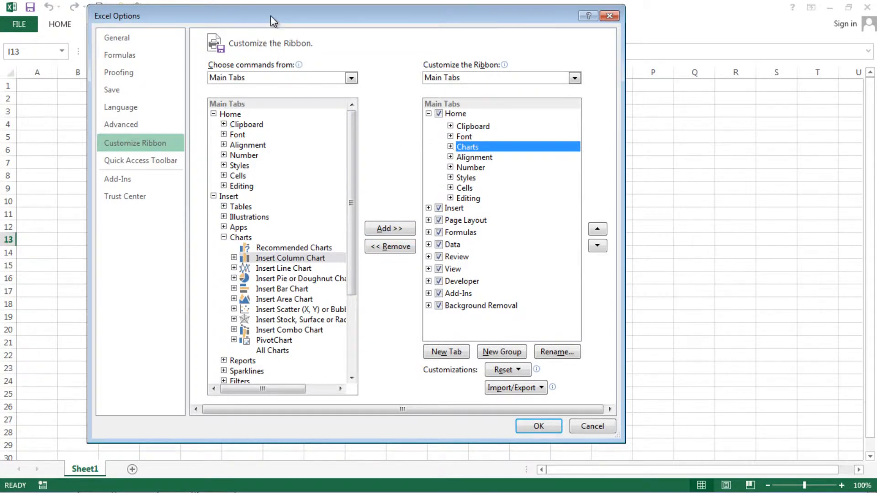
{"action": "left_click_drag", "start_coordinate": [271, 15], "coordinate": [343, 22]}
{"action": "left_click", "coordinate": [610, 433]}
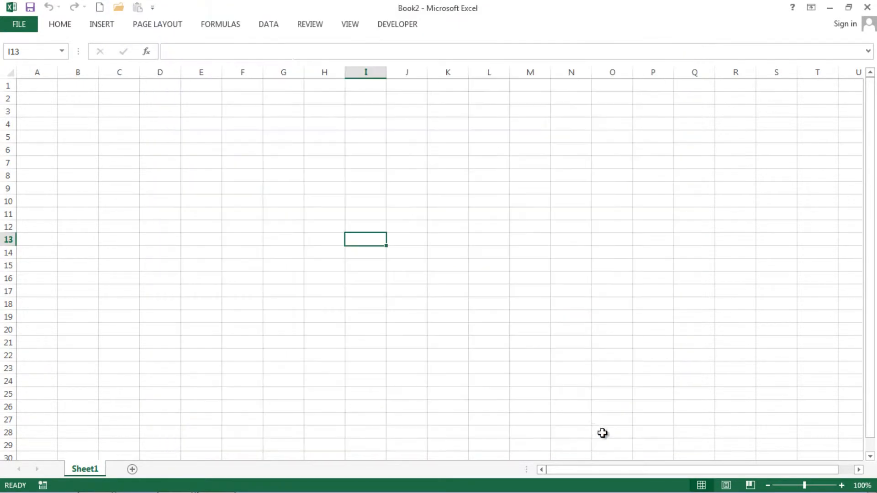
{"action": "left_click", "coordinate": [60, 24]}
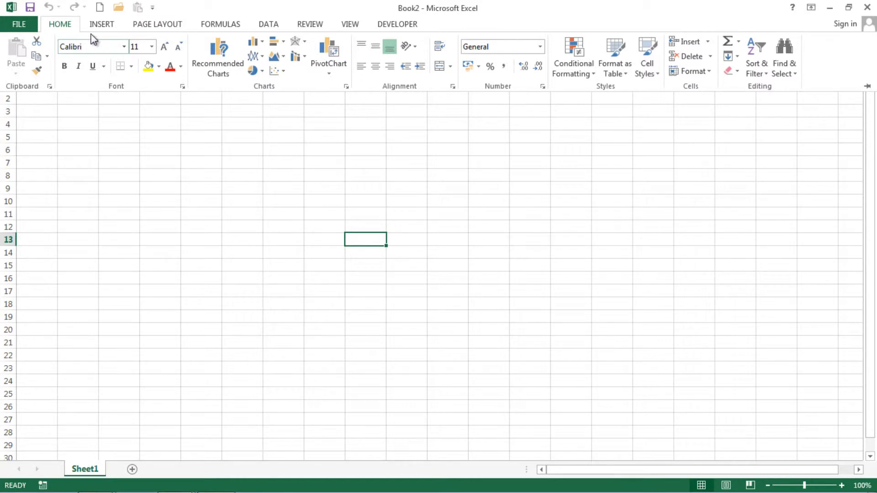
- Reopen the ribbon customization settings and remove the Charts group from the Home tab
{"action": "right_click", "coordinate": [73, 32]}
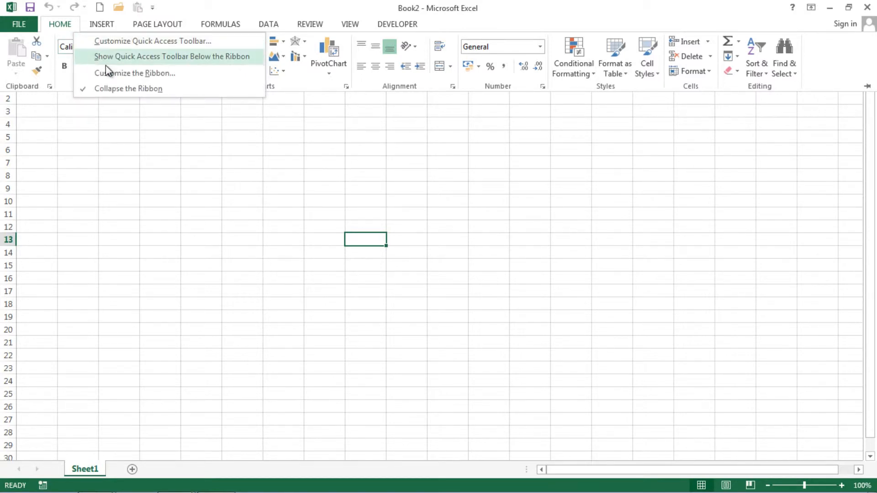
{"action": "left_click", "coordinate": [118, 74]}
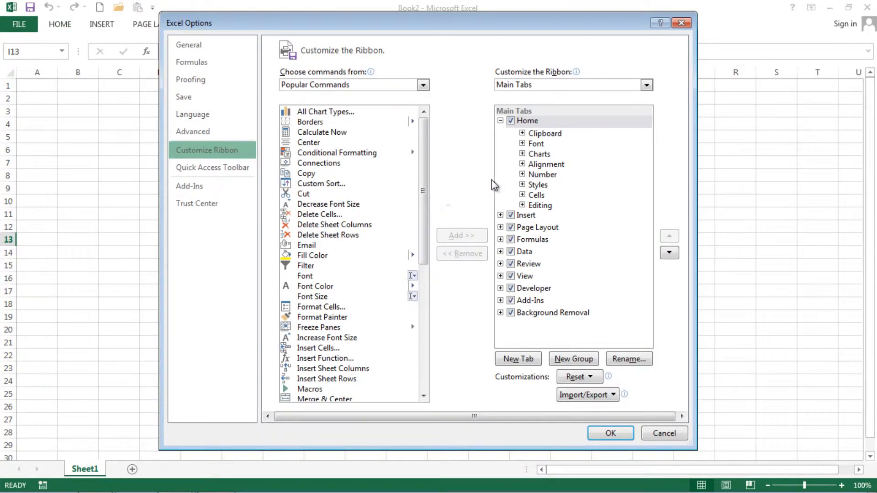
{"action": "left_click", "coordinate": [532, 155]}
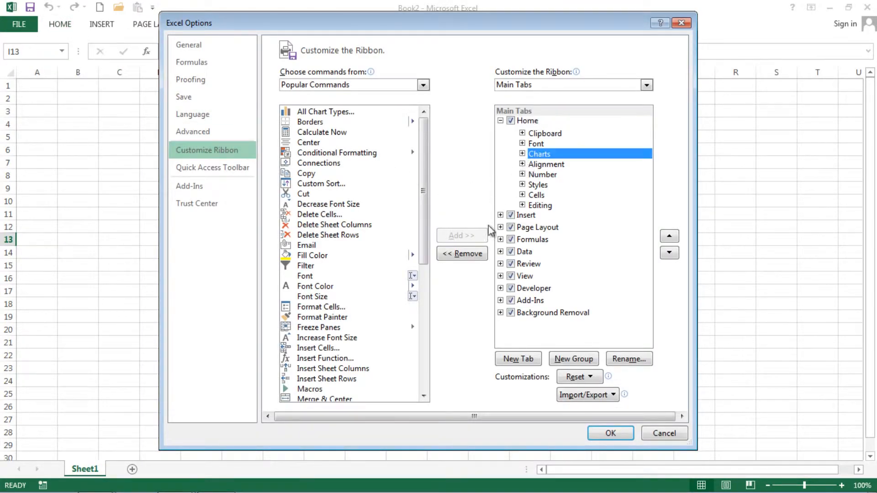
{"action": "left_click", "coordinate": [468, 255]}
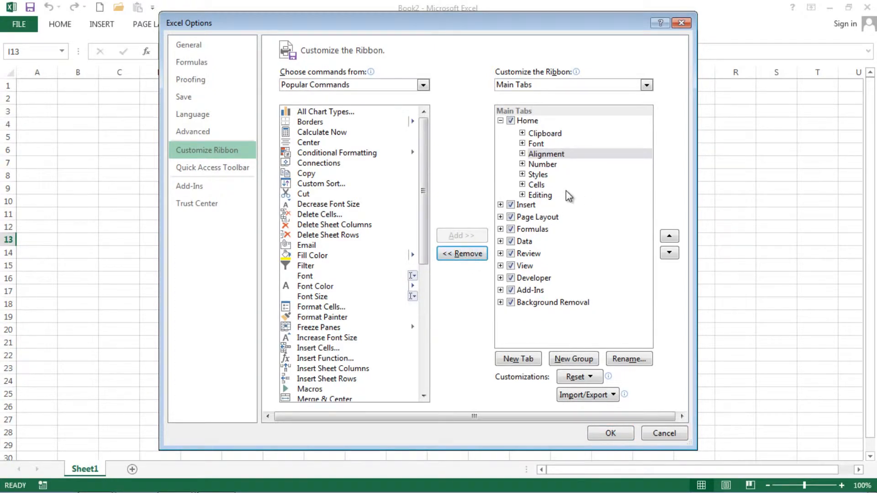
- Create a new custom group in the Home tab, give it the circular-arrows symbol and name it Edusoft
{"action": "left_click", "coordinate": [530, 124]}
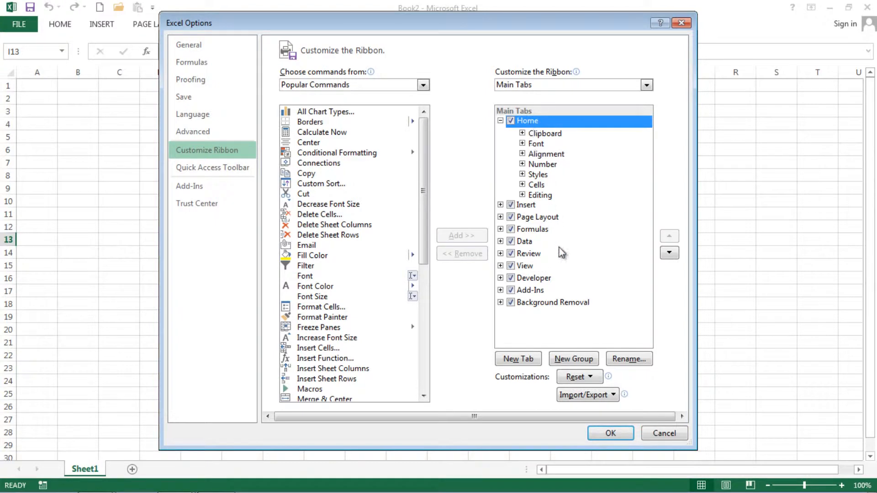
{"action": "left_click", "coordinate": [573, 358]}
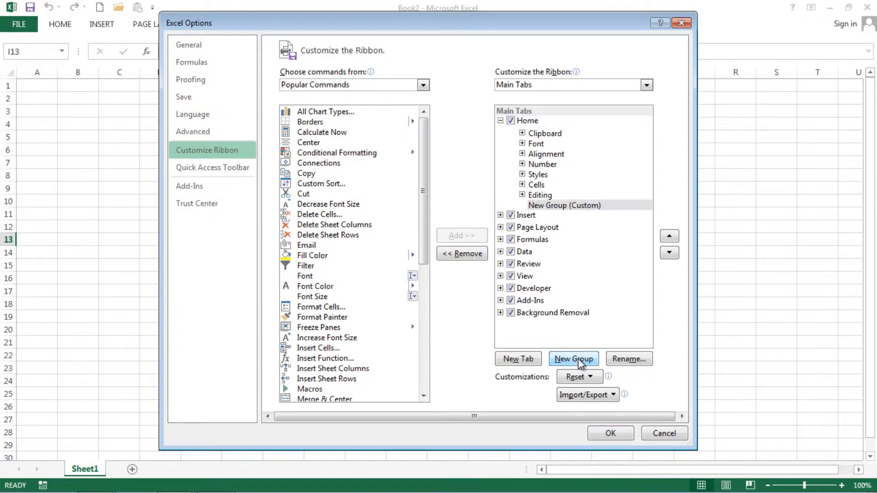
{"action": "right_click", "coordinate": [555, 206]}
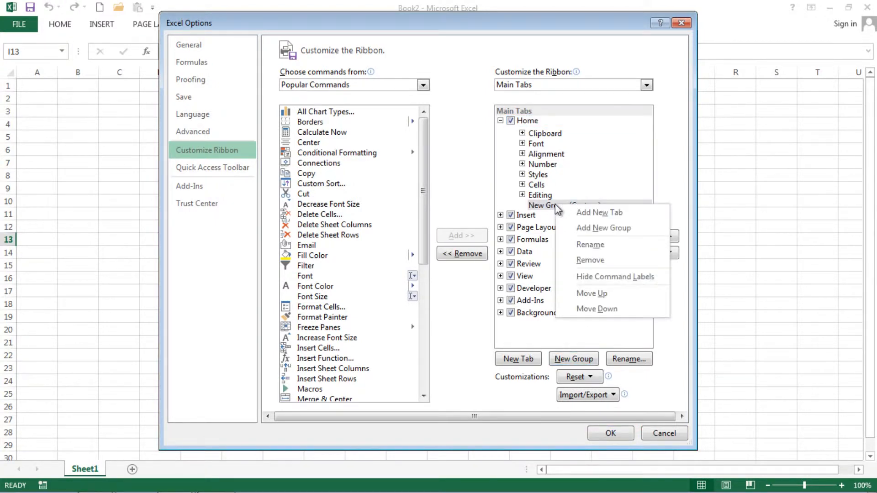
{"action": "left_click", "coordinate": [584, 246]}
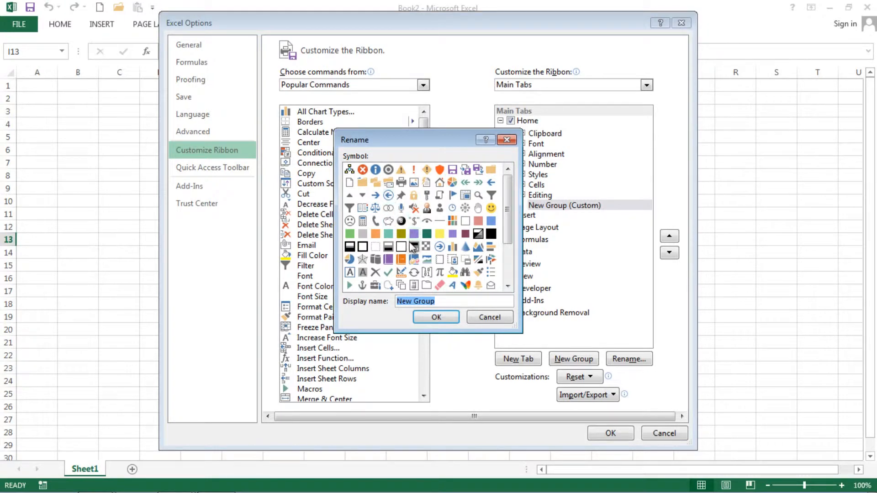
{"action": "left_click", "coordinate": [414, 273]}
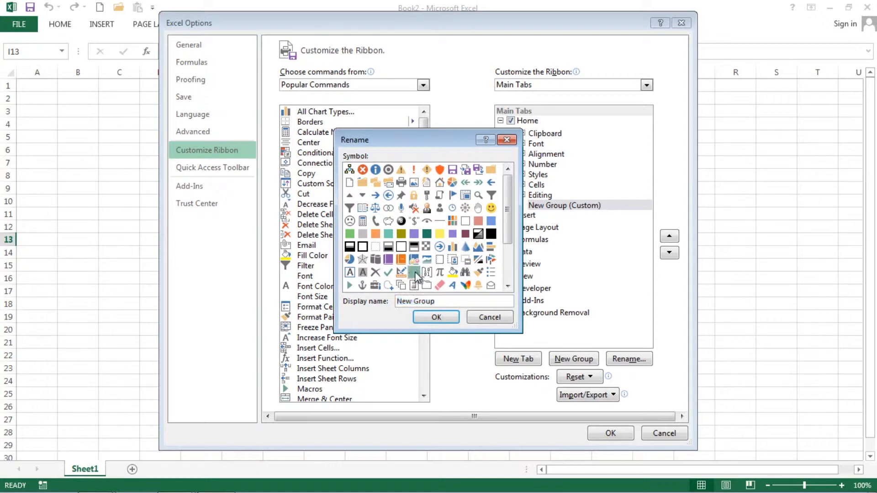
{"action": "left_click", "coordinate": [443, 301]}
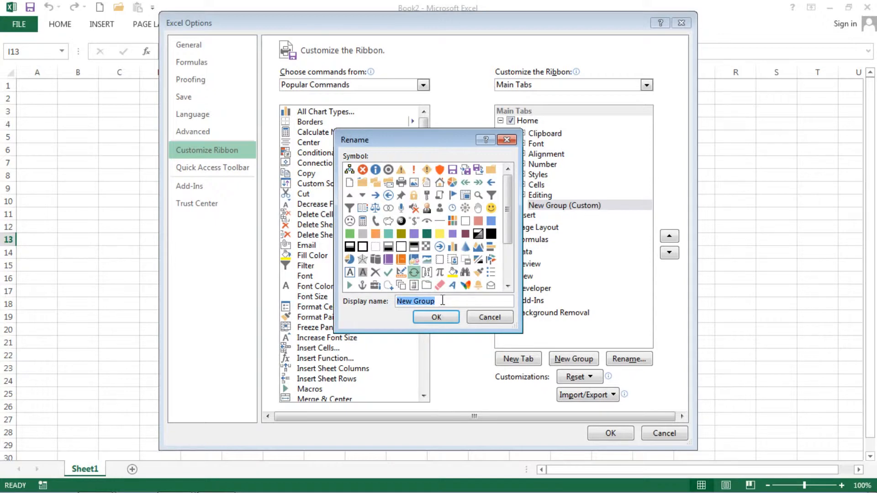
{"action": "type", "text": "Edusoft"}
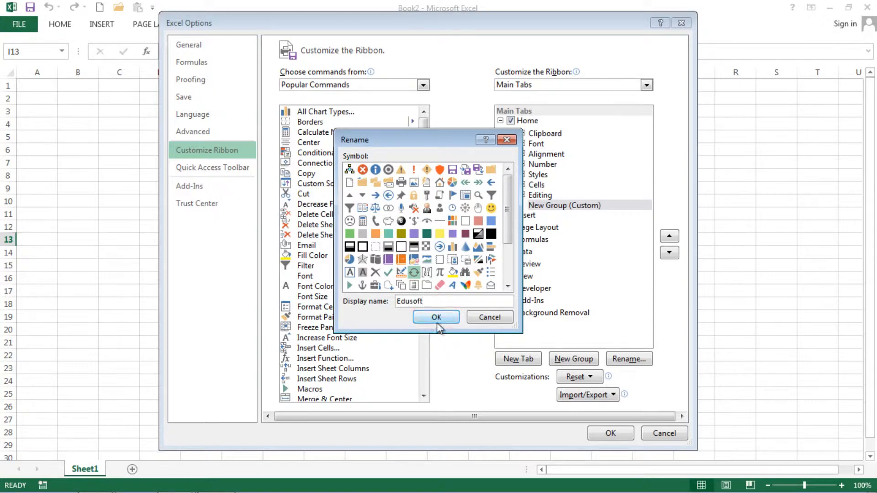
{"action": "left_click", "coordinate": [437, 318]}
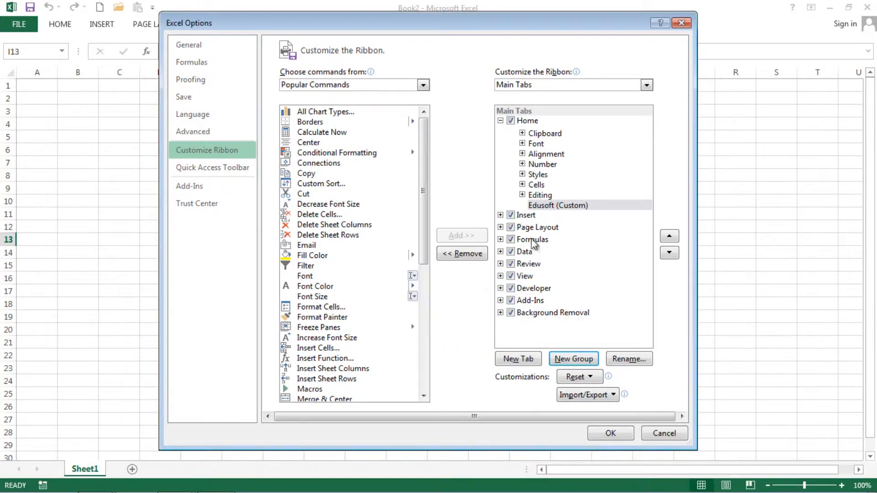
- Add the Insert Column Chart and Insert Scatter (X, Y) commands from the Main Tabs' Insert > Charts group to the Edusoft group
{"action": "left_click", "coordinate": [423, 85]}
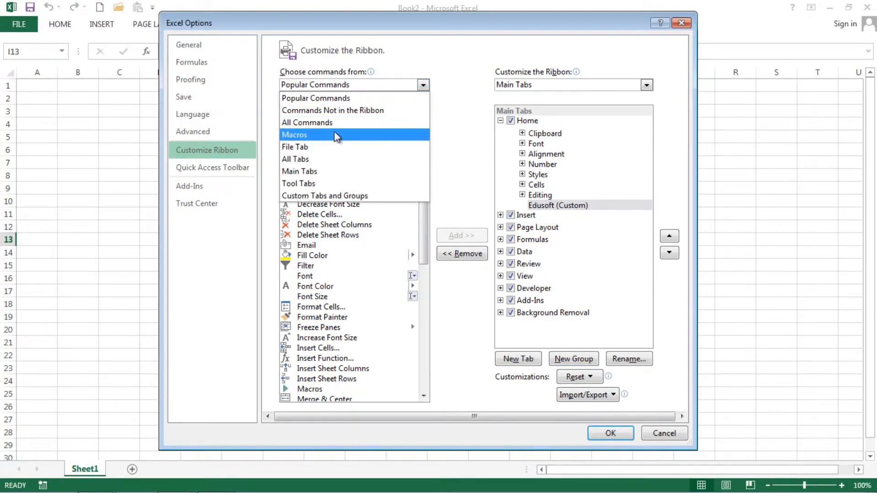
{"action": "left_click", "coordinate": [326, 172]}
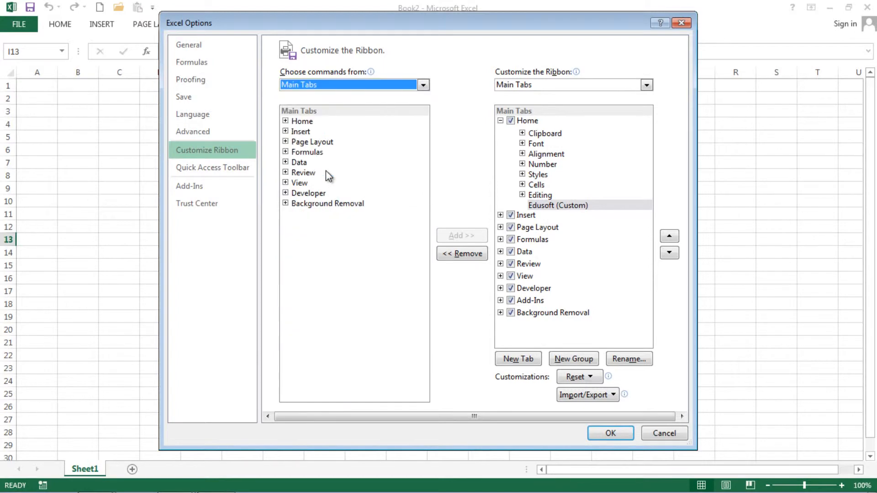
{"action": "left_click", "coordinate": [285, 131]}
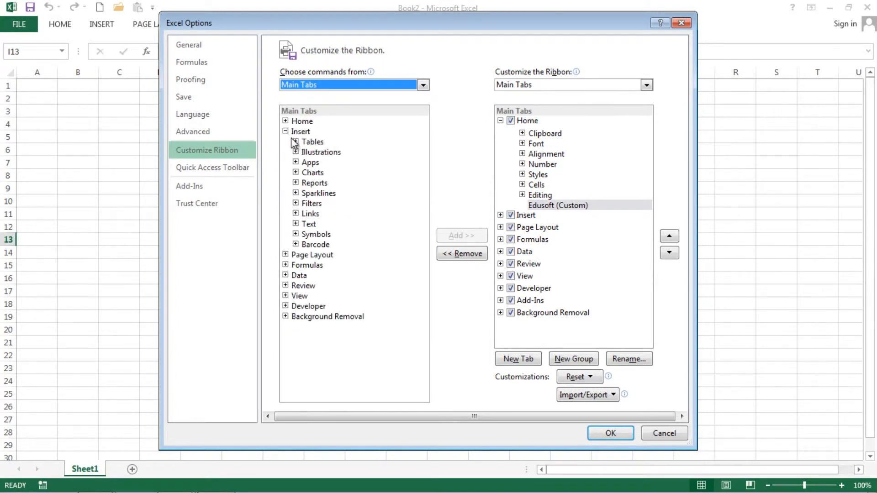
{"action": "left_click", "coordinate": [296, 172]}
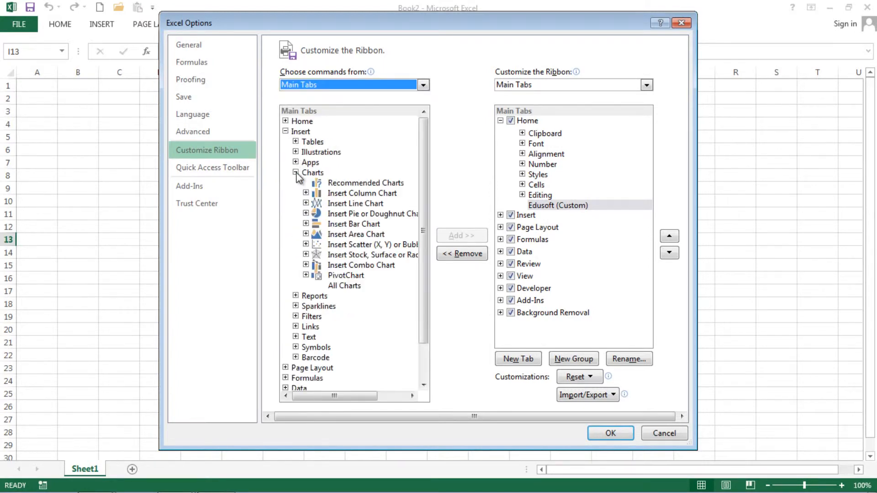
{"action": "left_click", "coordinate": [337, 194]}
{"action": "left_click", "coordinate": [452, 236]}
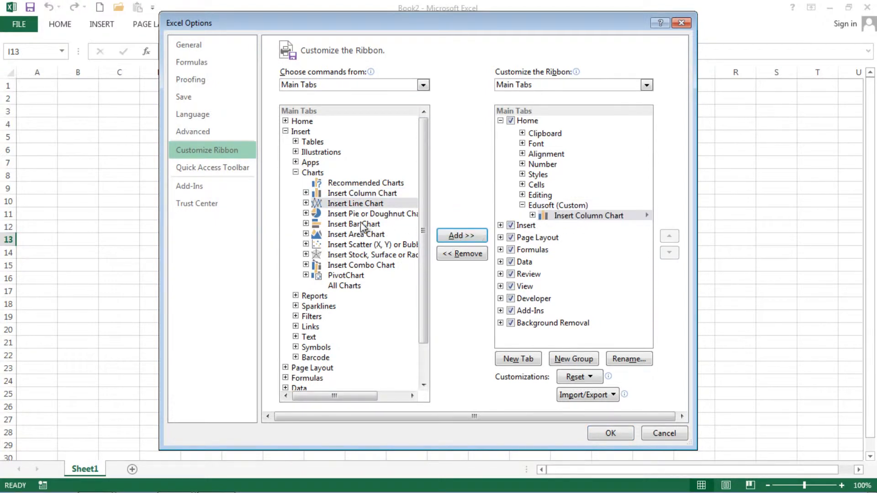
{"action": "left_click", "coordinate": [368, 244]}
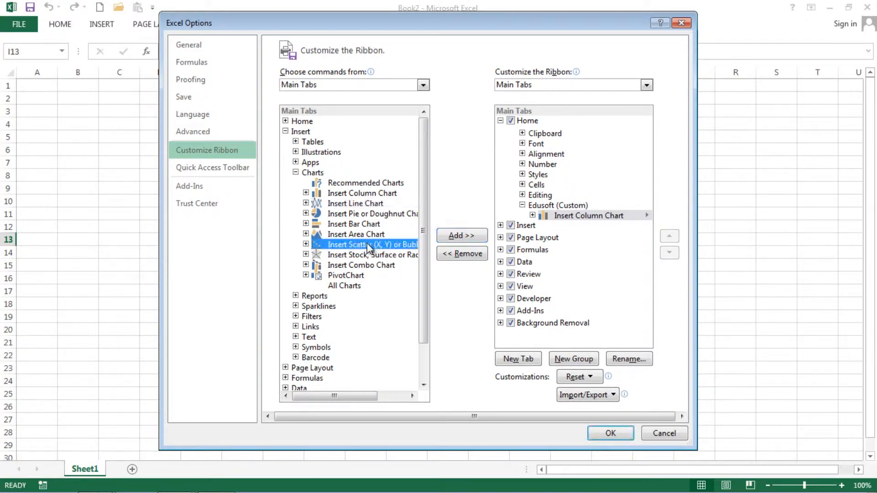
{"action": "left_click", "coordinate": [460, 237]}
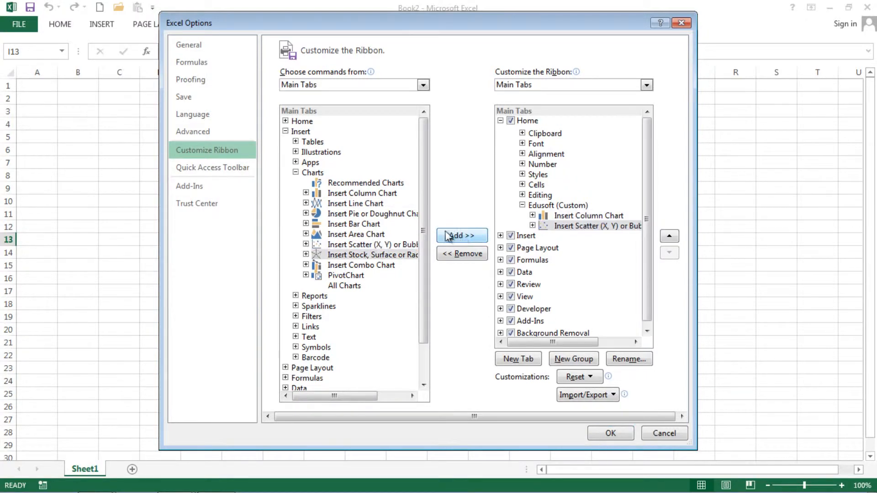
- Add Apps for Office and the first Text Box command from the Insert tab's Apps and Text groups to the Edusoft group
{"action": "left_click", "coordinate": [296, 172]}
{"action": "left_click", "coordinate": [295, 162]}
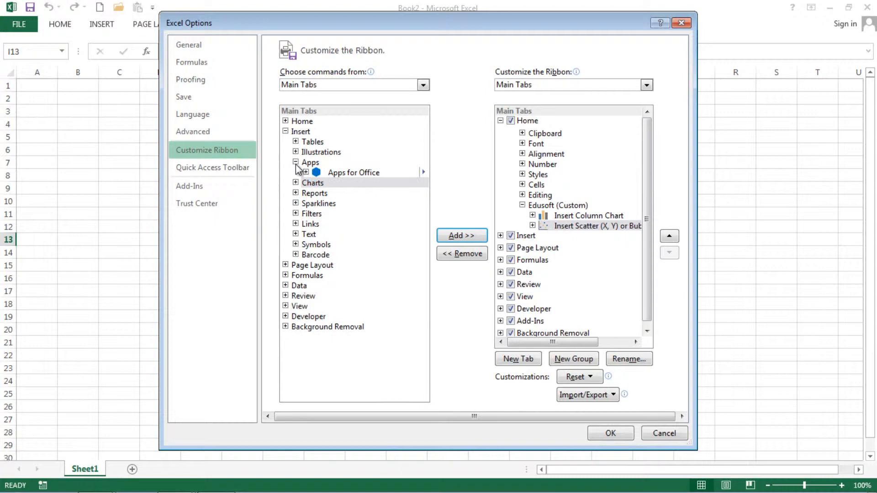
{"action": "left_click", "coordinate": [326, 173]}
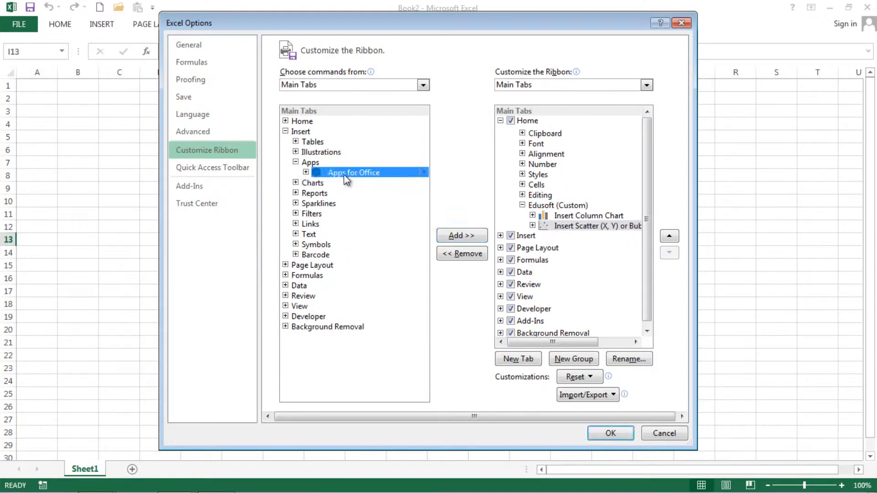
{"action": "left_click", "coordinate": [456, 236]}
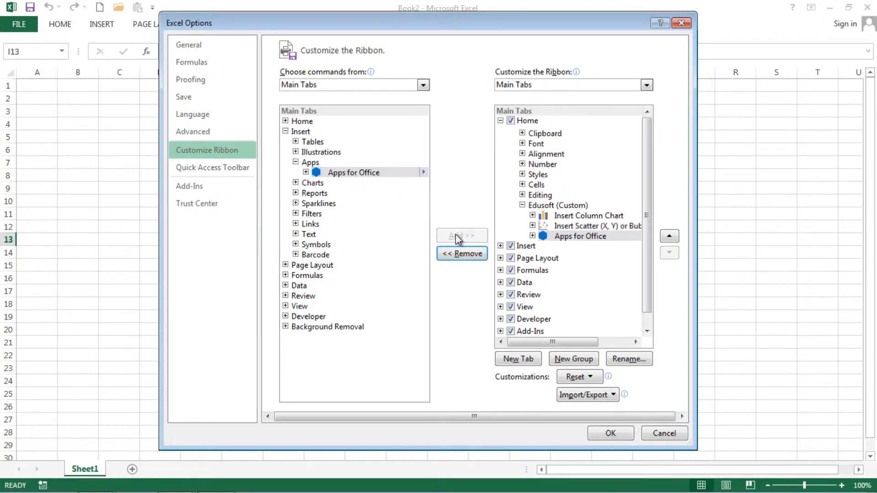
{"action": "left_click", "coordinate": [295, 234]}
{"action": "left_click", "coordinate": [339, 246]}
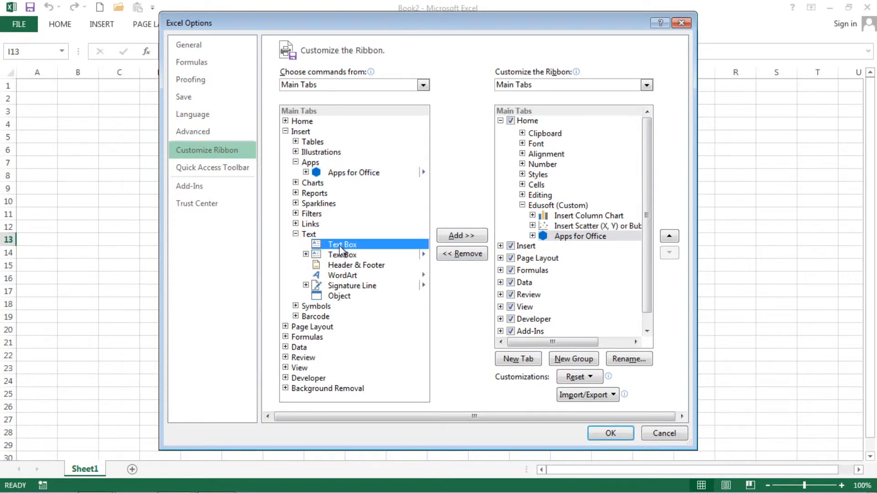
{"action": "left_click", "coordinate": [460, 237]}
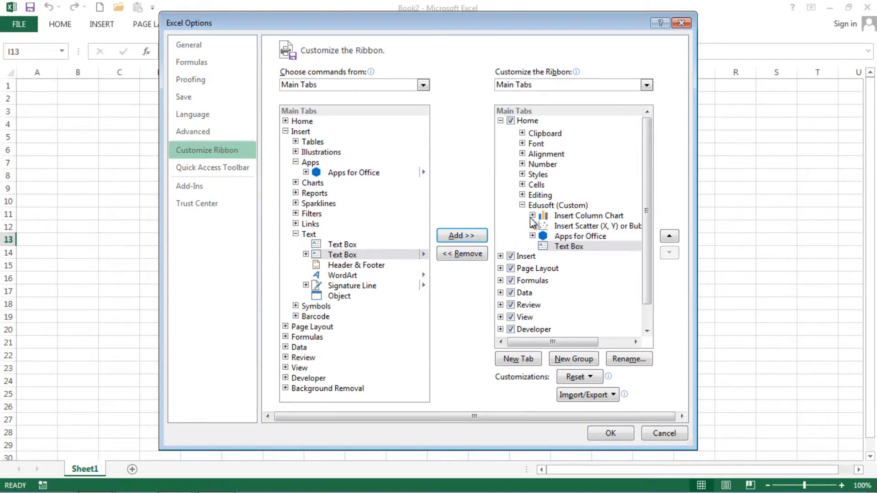
- Move the Edusoft group to the first position in the Home tab, apply the customization and show the Home tab
{"action": "left_click", "coordinate": [552, 207]}
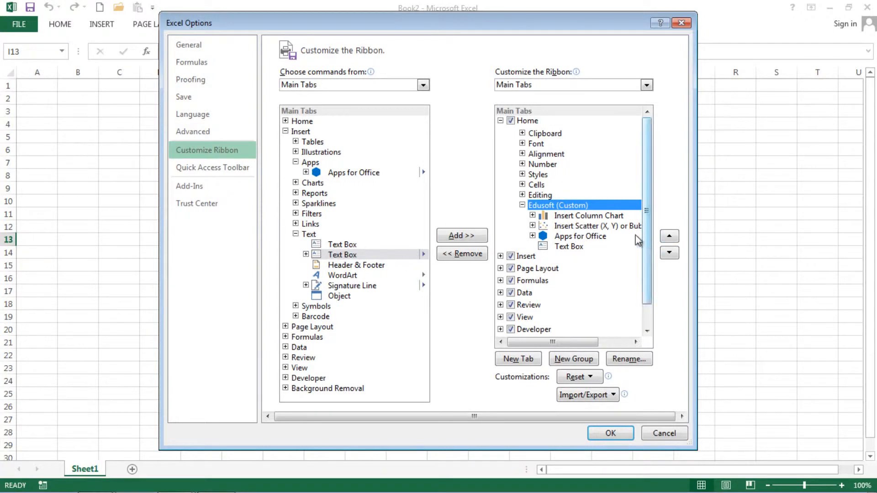
{"action": "left_click", "coordinate": [669, 237]}
{"action": "left_click", "coordinate": [669, 238]}
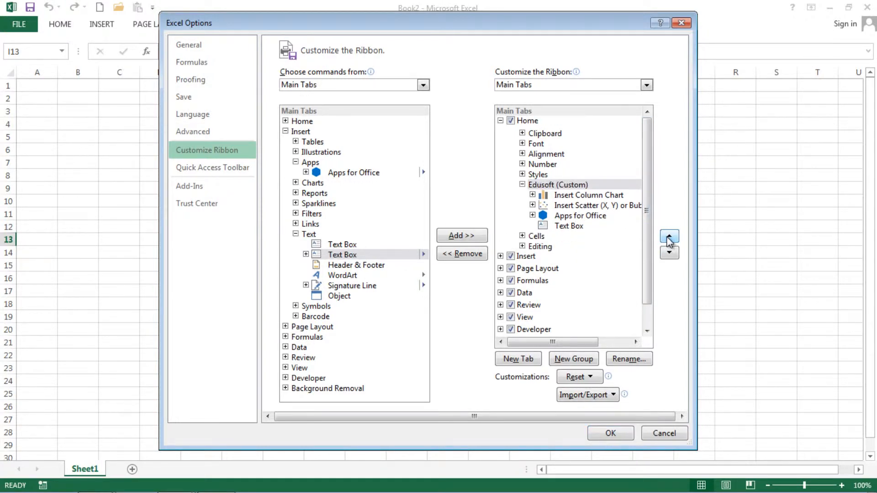
{"action": "left_click", "coordinate": [669, 237]}
{"action": "left_click", "coordinate": [668, 237]}
{"action": "left_click", "coordinate": [669, 237]}
{"action": "left_click", "coordinate": [669, 237]}
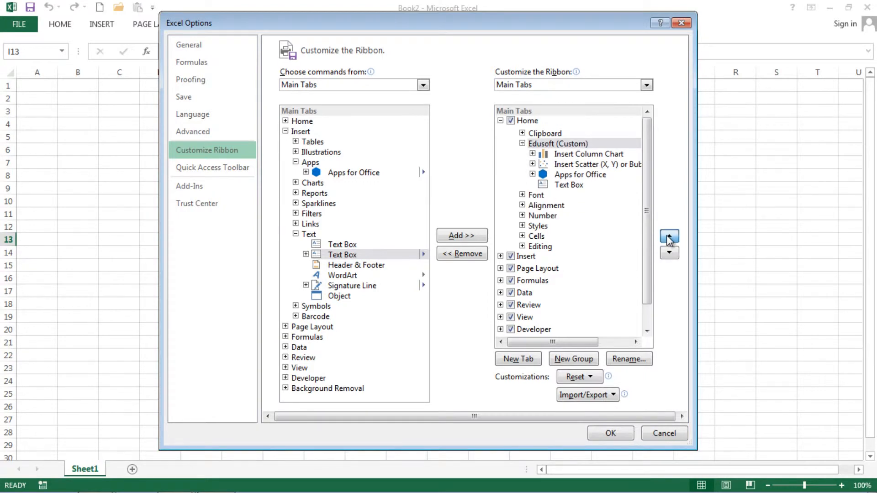
{"action": "left_click", "coordinate": [669, 237]}
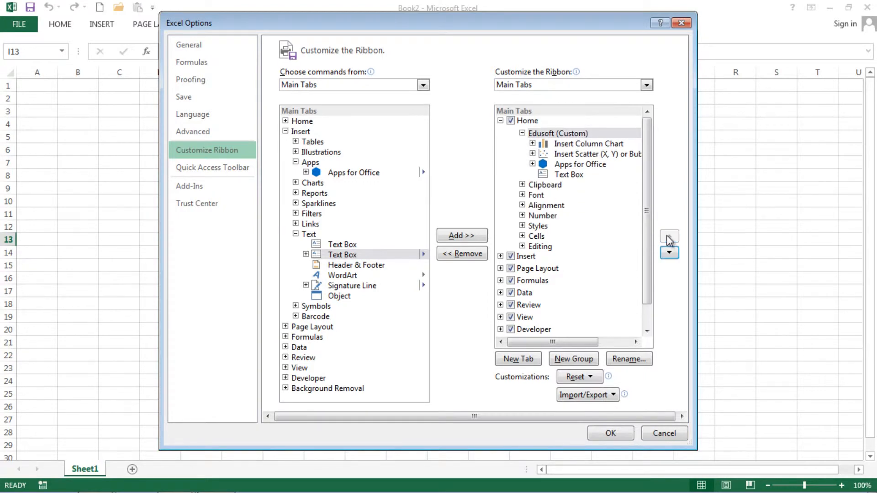
{"action": "left_click", "coordinate": [611, 434]}
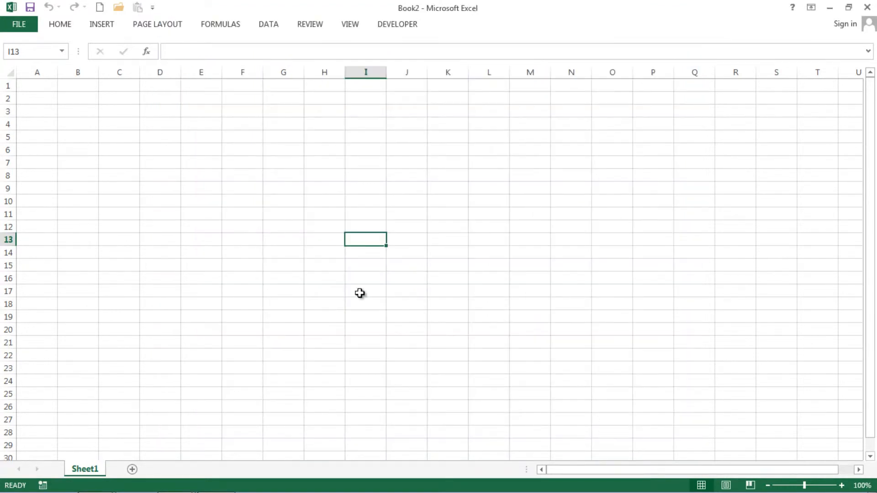
{"action": "left_click", "coordinate": [63, 26]}
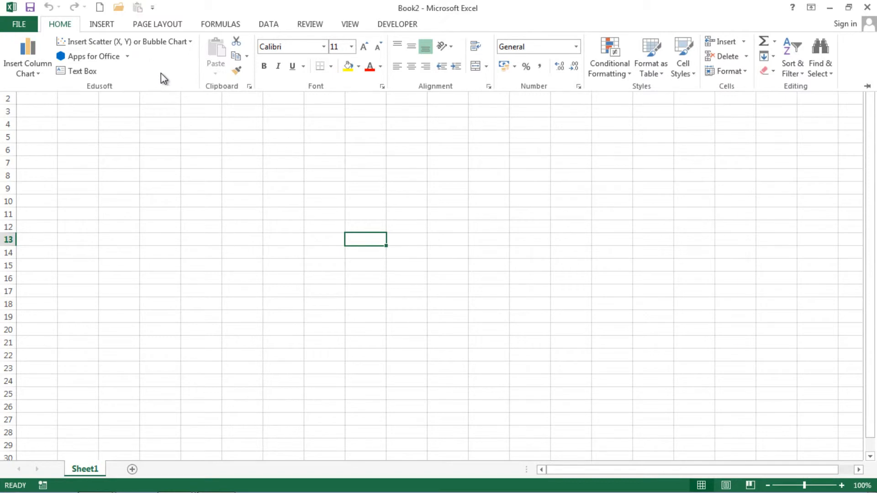
- Reopen the ribbon customization settings and create a new custom tab directly after Home, named Student
{"action": "right_click", "coordinate": [197, 61]}
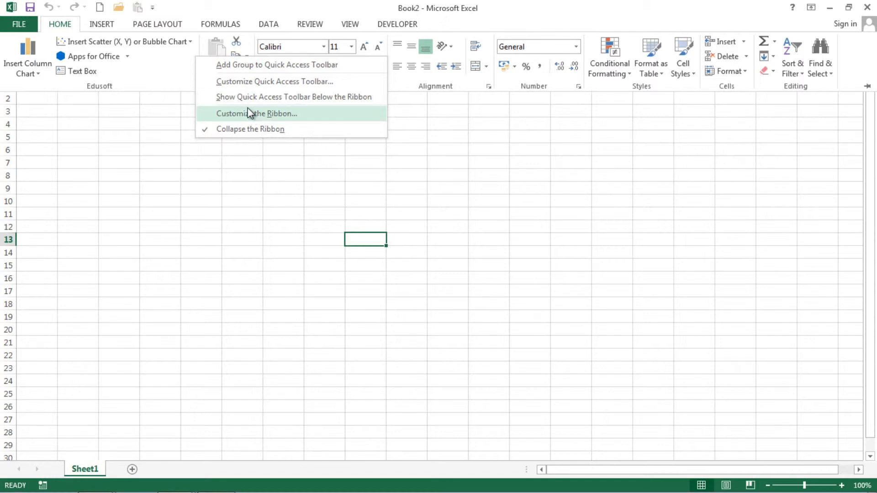
{"action": "left_click", "coordinate": [256, 116]}
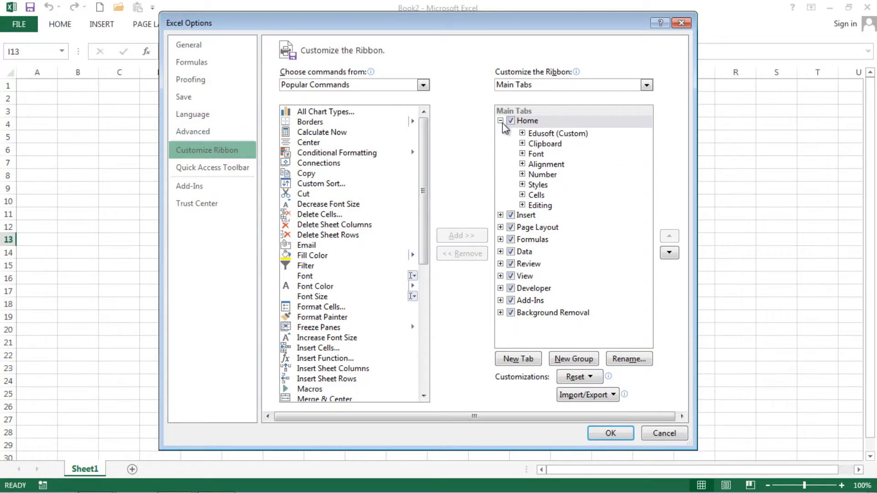
{"action": "left_click", "coordinate": [532, 120]}
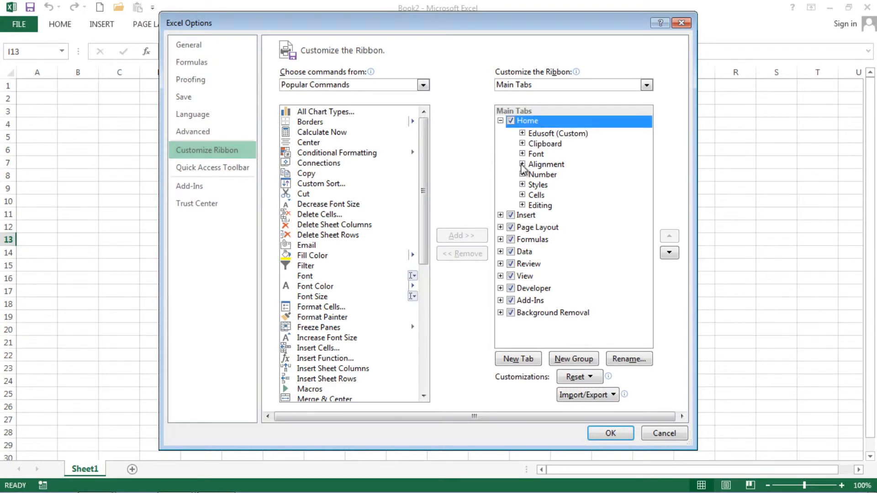
{"action": "left_click", "coordinate": [527, 360]}
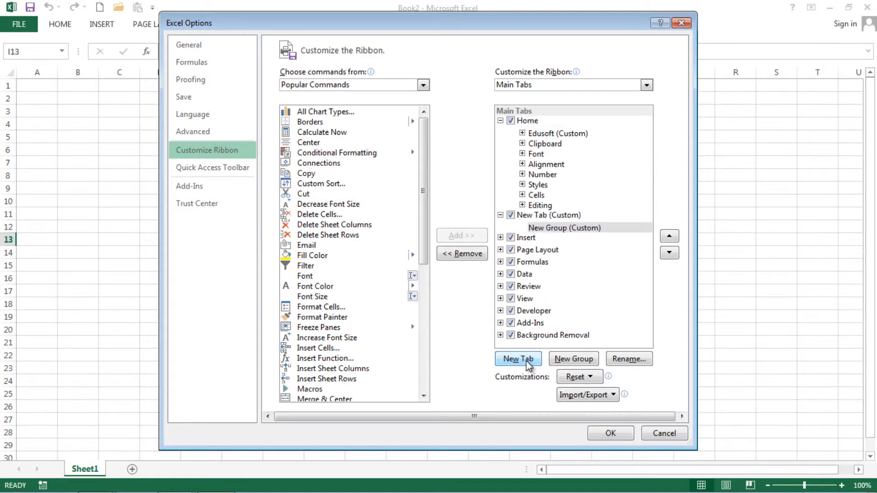
{"action": "right_click", "coordinate": [538, 217]}
{"action": "left_click", "coordinate": [536, 218]}
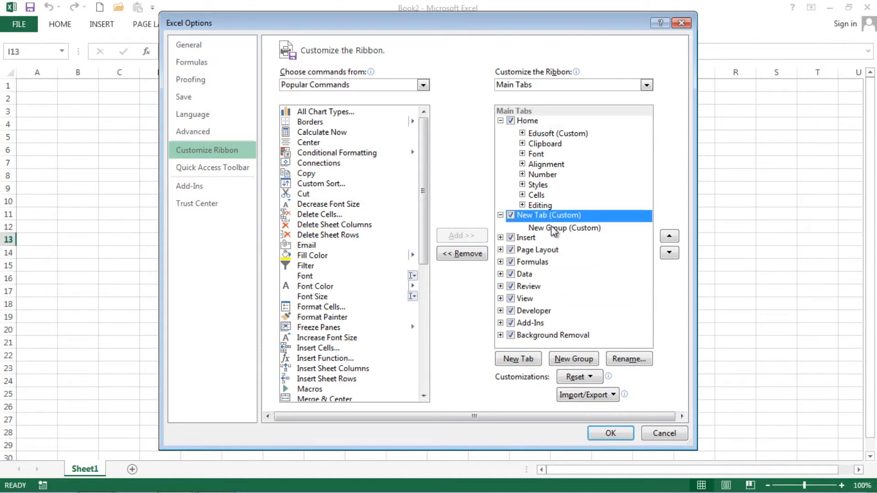
{"action": "right_click", "coordinate": [538, 214]}
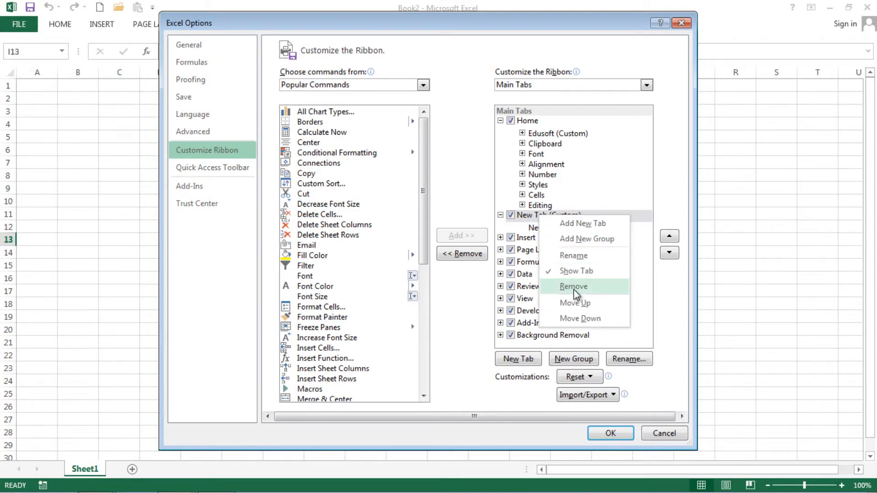
{"action": "left_click", "coordinate": [574, 258]}
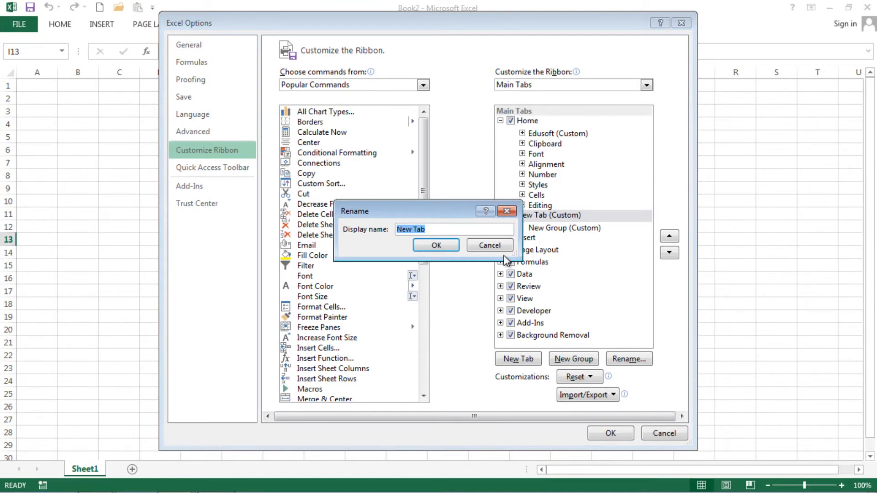
{"action": "type", "text": "Student"}
{"action": "left_click", "coordinate": [440, 245]}
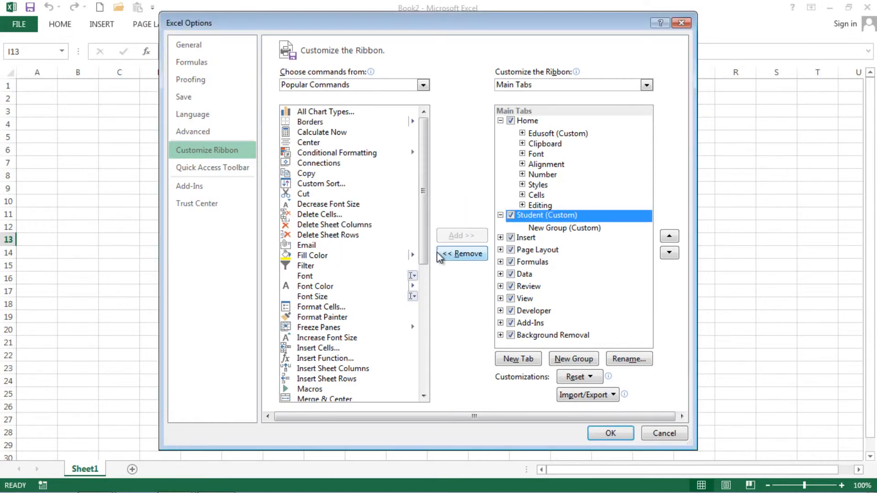
- Rename the new custom group inside the Student tab as class
{"action": "right_click", "coordinate": [548, 230]}
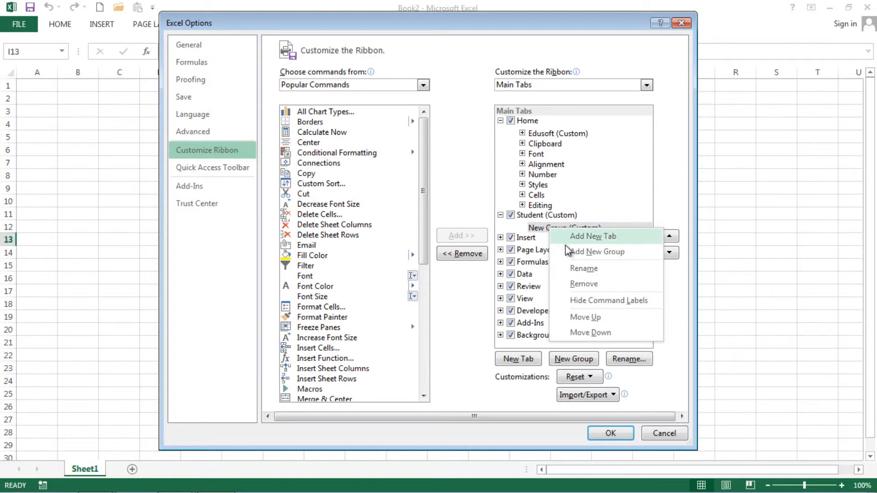
{"action": "left_click", "coordinate": [591, 269]}
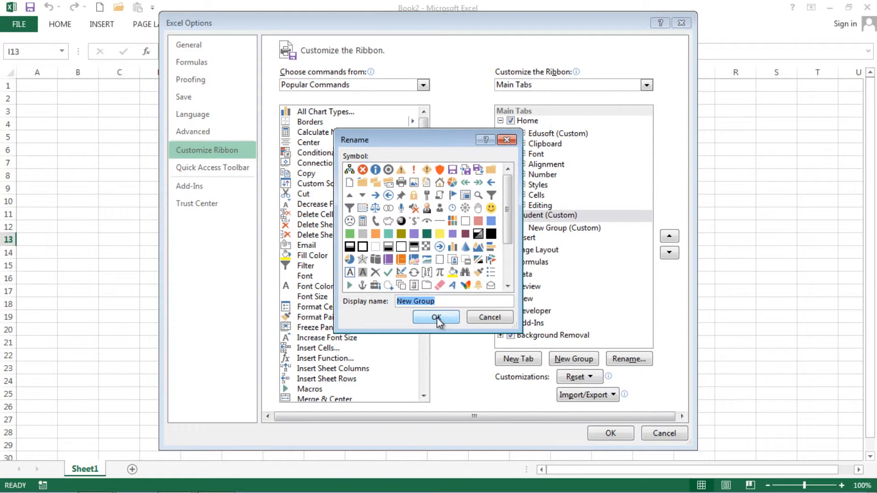
{"action": "type", "text": "class"}
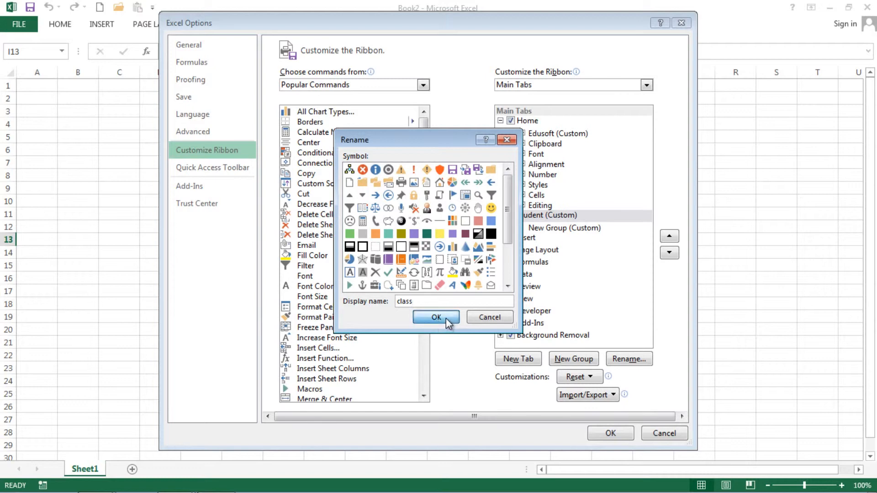
{"action": "left_click", "coordinate": [445, 317]}
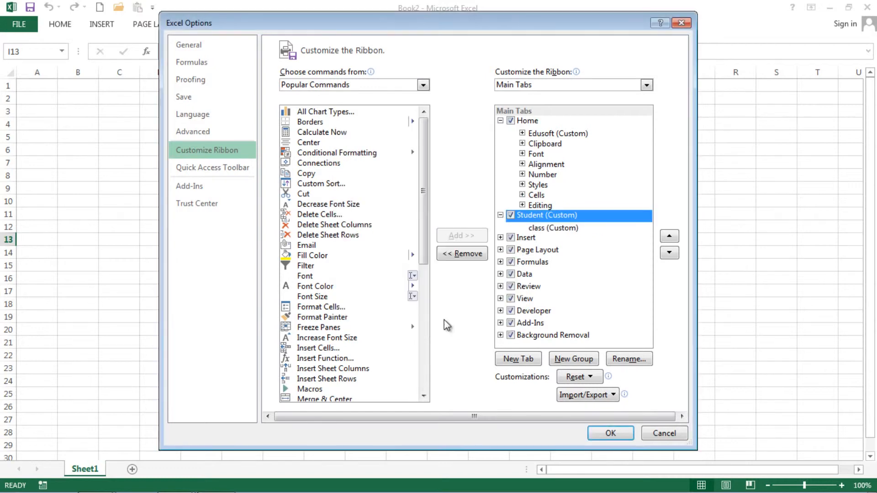
- Add the popular commands Copy and Cut to the class group, apply the customization and check the Student tab
{"action": "left_click", "coordinate": [546, 229]}
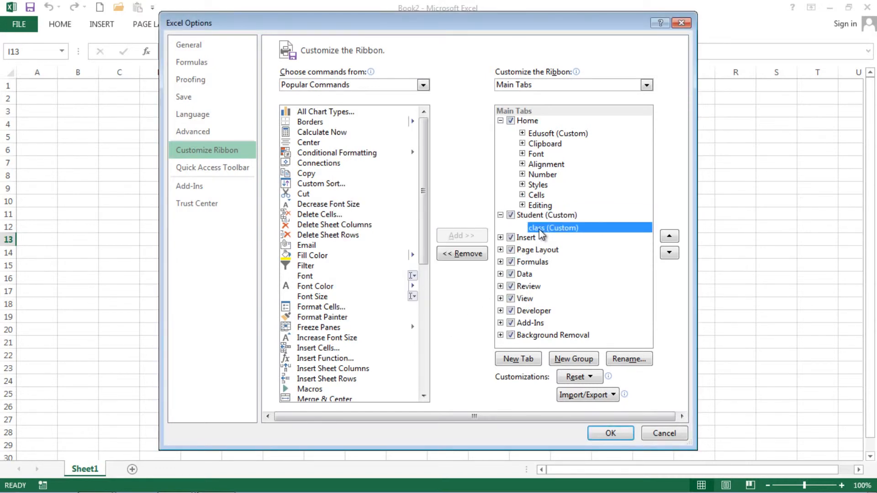
{"action": "left_click", "coordinate": [308, 173]}
{"action": "left_click", "coordinate": [456, 237]}
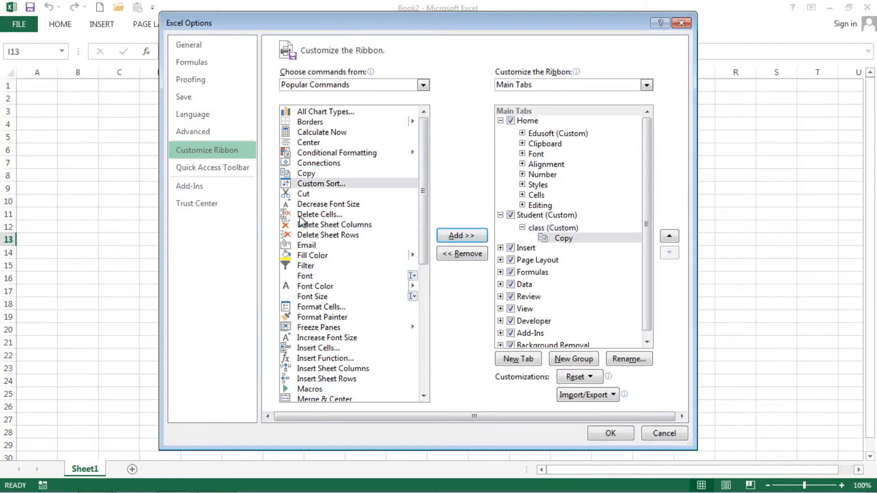
{"action": "left_click", "coordinate": [305, 195]}
{"action": "left_click", "coordinate": [456, 236]}
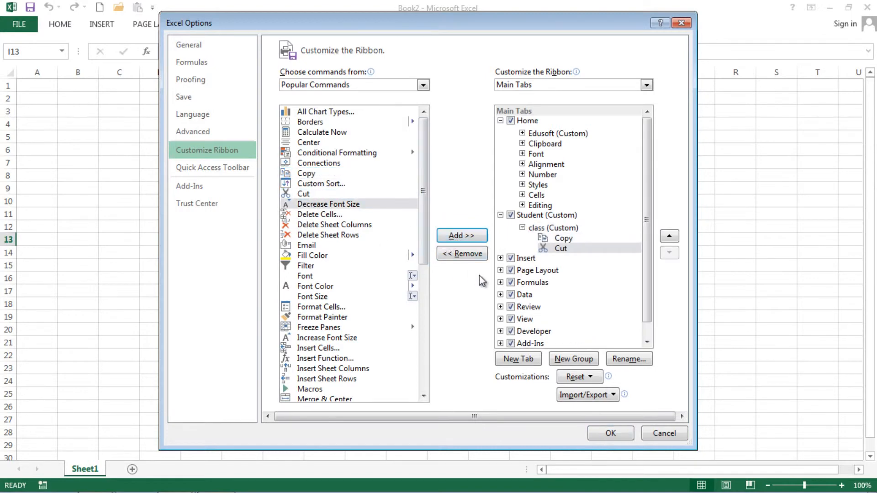
{"action": "left_click", "coordinate": [601, 435]}
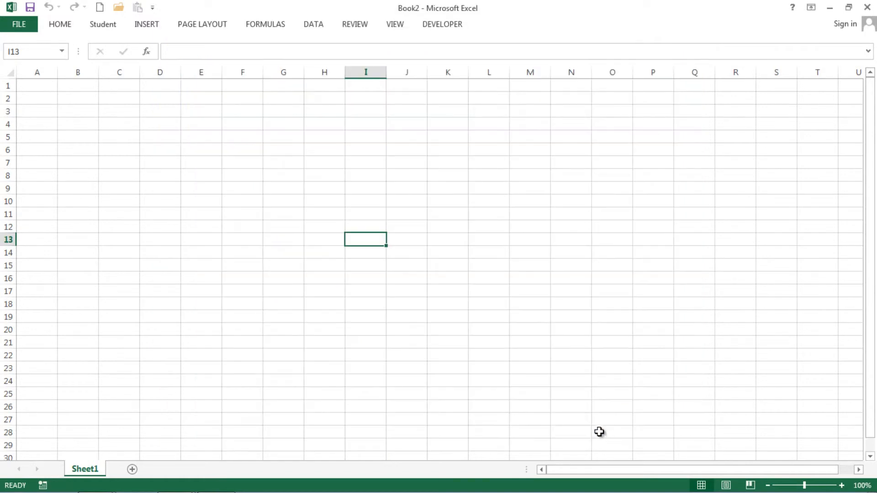
{"action": "left_click", "coordinate": [101, 28]}
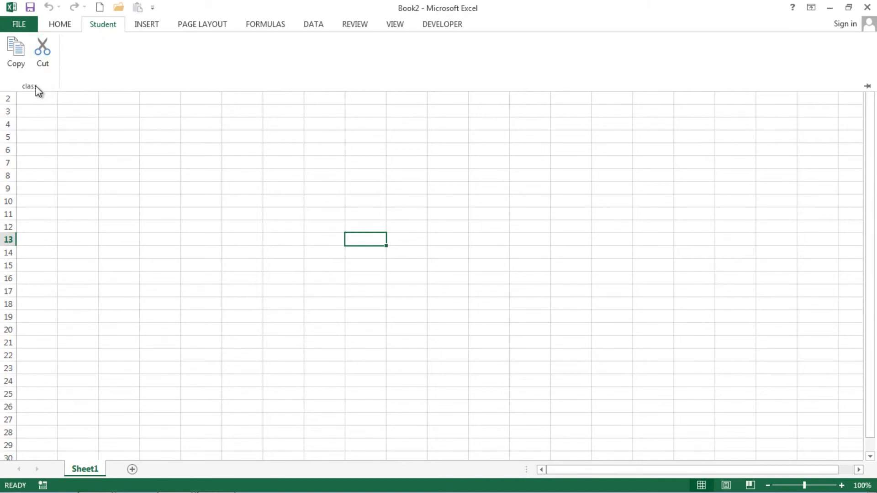
{"action": "left_click", "coordinate": [171, 126]}
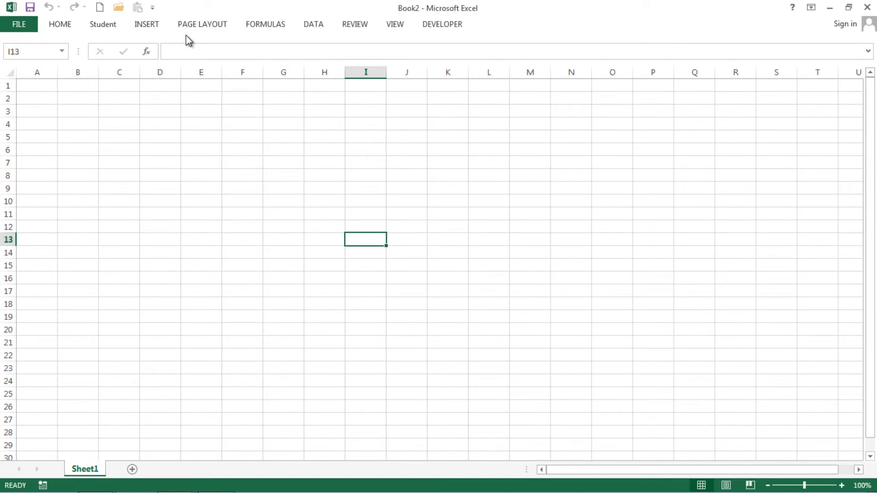
- Reopen the ribbon customization settings and export all customizations to the Documents library as Excel Customizations
{"action": "right_click", "coordinate": [488, 21]}
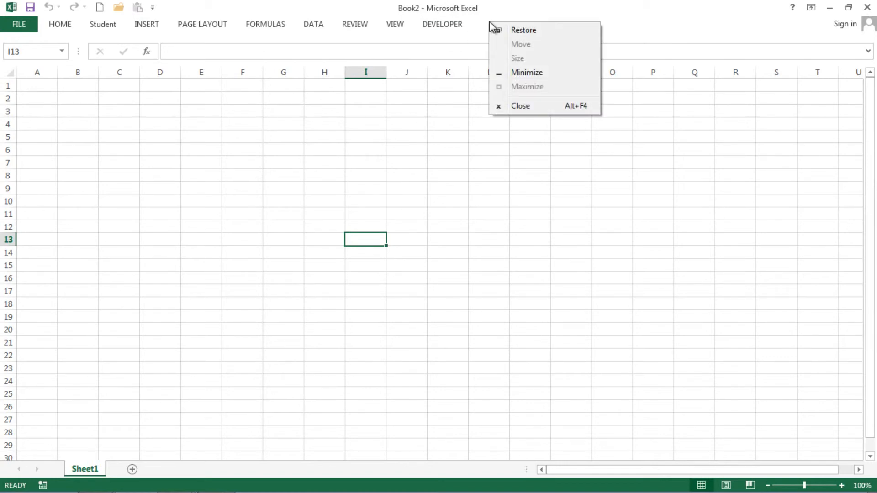
{"action": "left_click", "coordinate": [453, 36]}
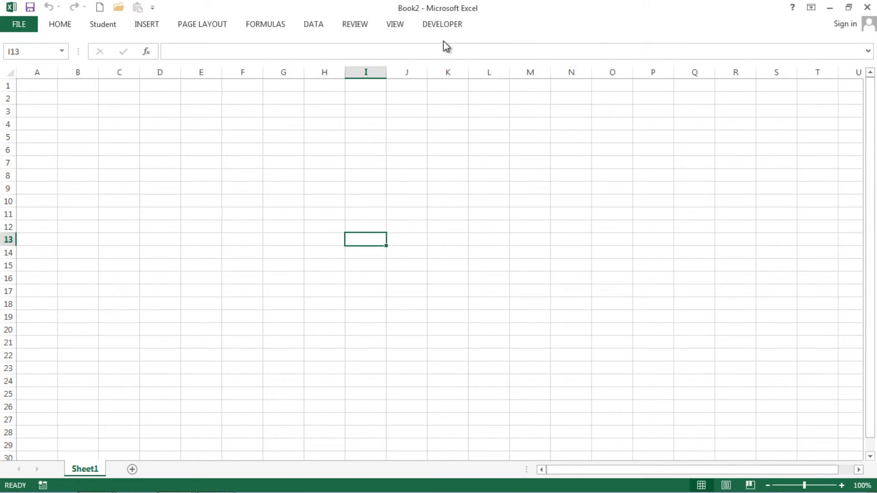
{"action": "right_click", "coordinate": [127, 32]}
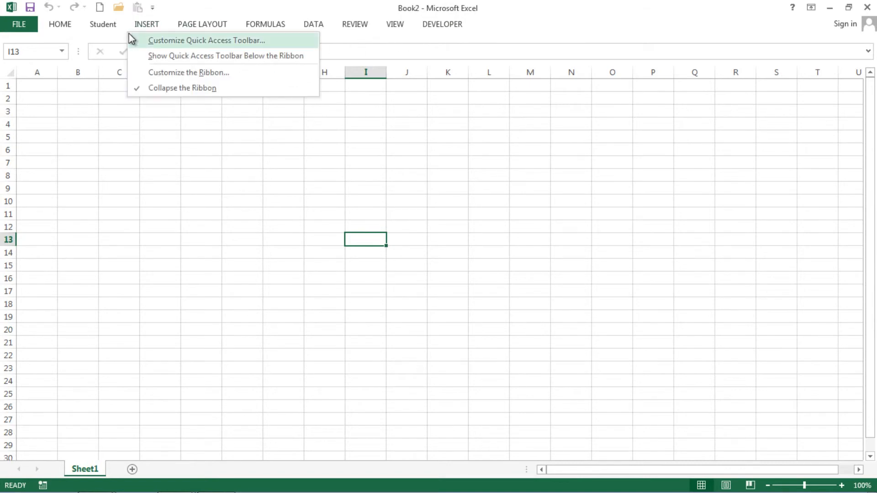
{"action": "left_click", "coordinate": [174, 73]}
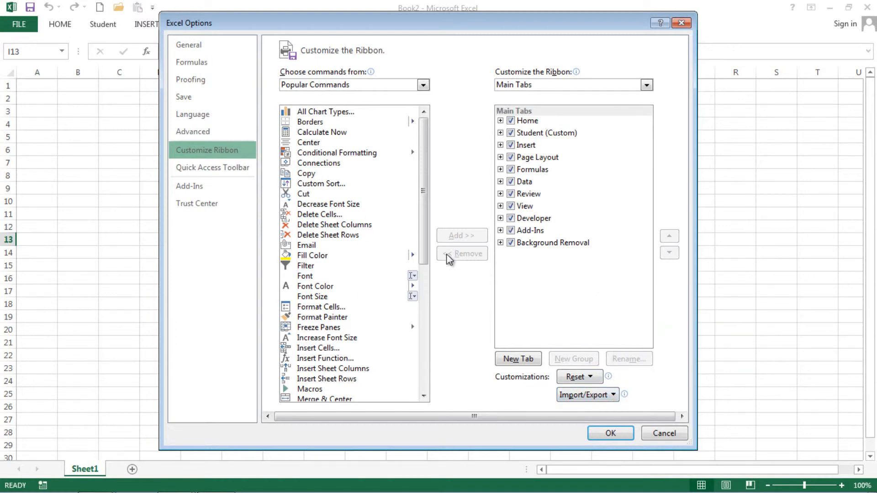
{"action": "left_click", "coordinate": [612, 396]}
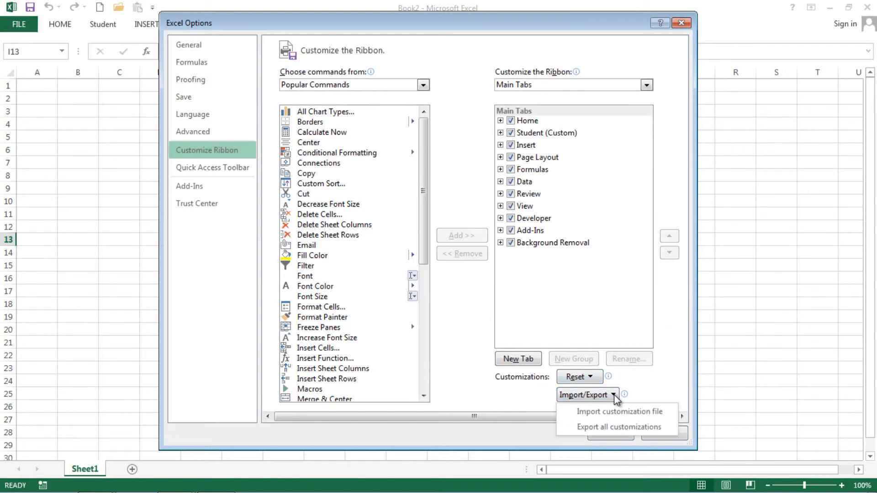
{"action": "left_click", "coordinate": [606, 430]}
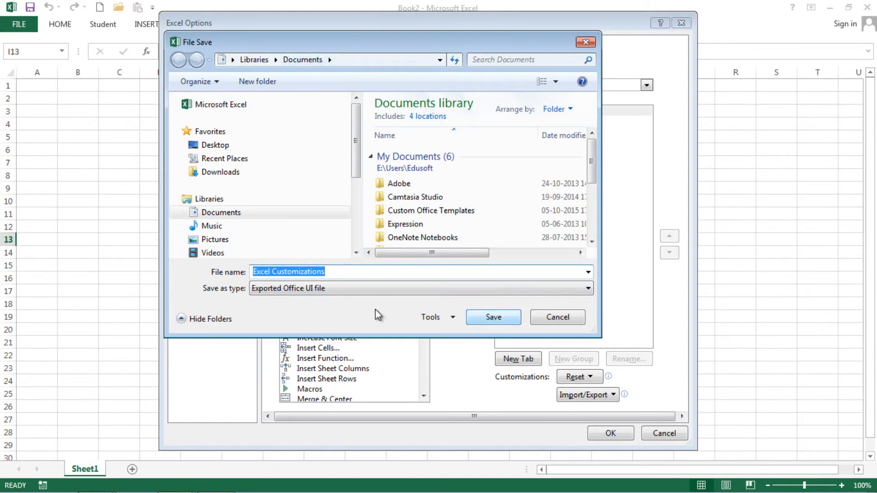
{"action": "left_click", "coordinate": [487, 318]}
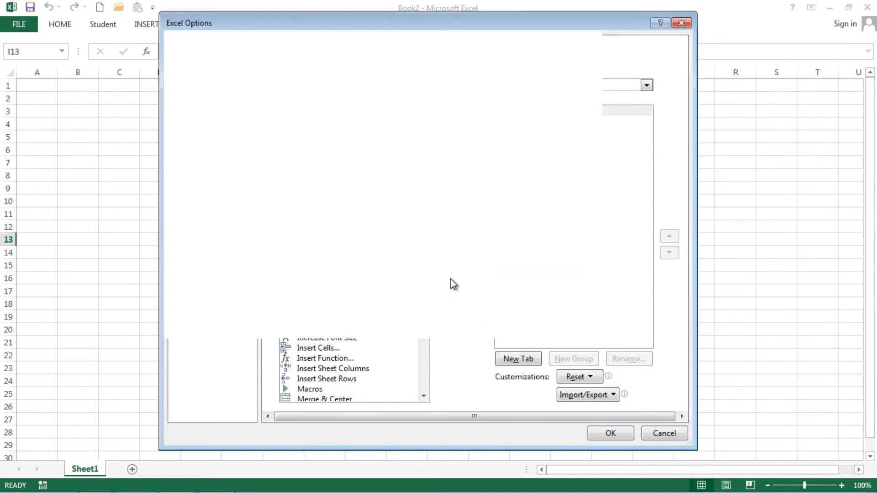
{"action": "left_click", "coordinate": [614, 395]}
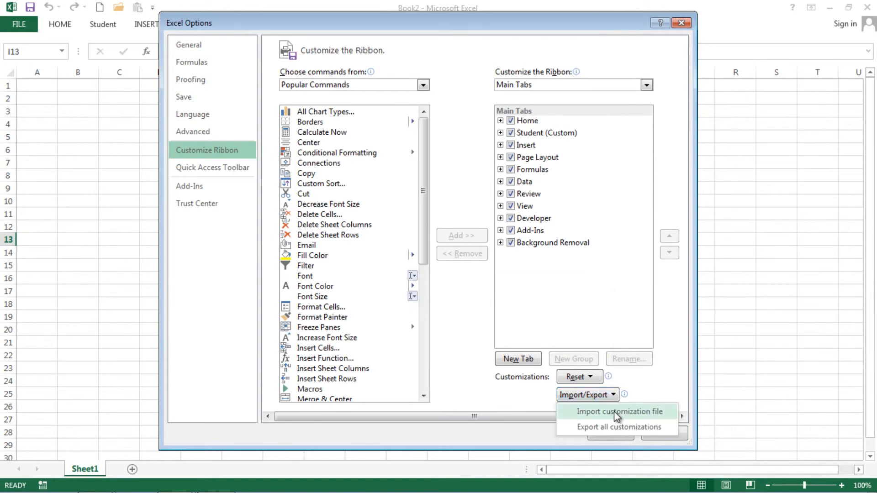
{"action": "left_click", "coordinate": [613, 412]}
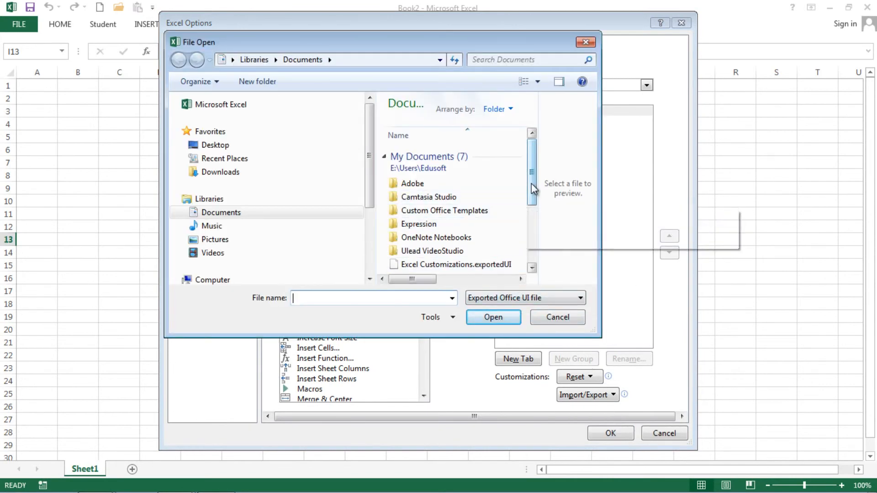
{"action": "left_click_drag", "start_coordinate": [530, 185], "coordinate": [534, 206]}
{"action": "left_click", "coordinate": [453, 221]}
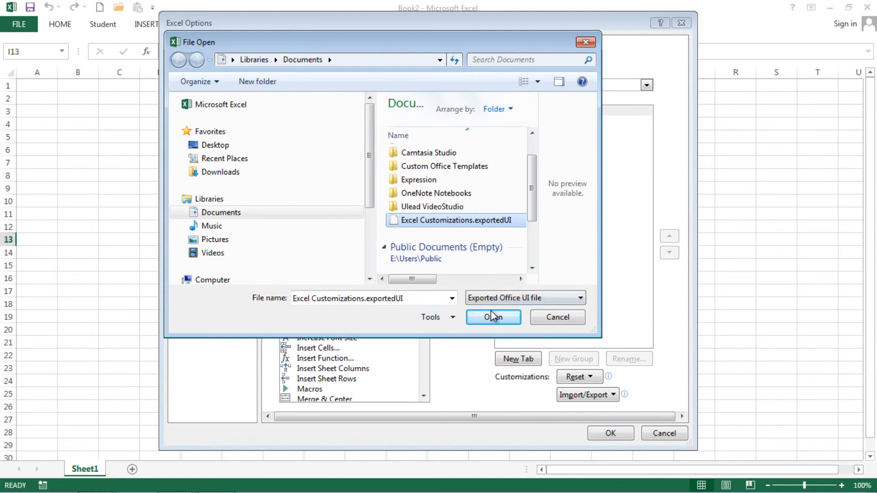
{"action": "left_click", "coordinate": [557, 317]}
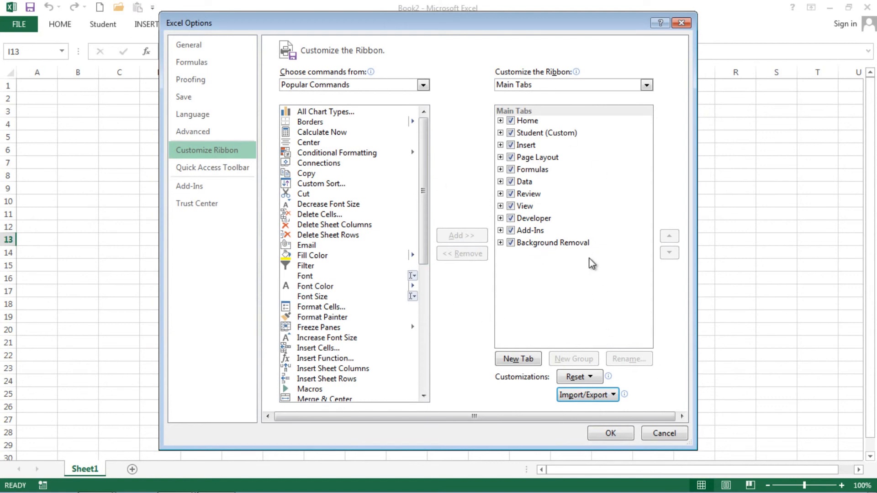
- Reset all ribbon and Quick Access Toolbar customizations to their defaults, confirm the deletion and apply the options
{"action": "left_click", "coordinate": [593, 378]}
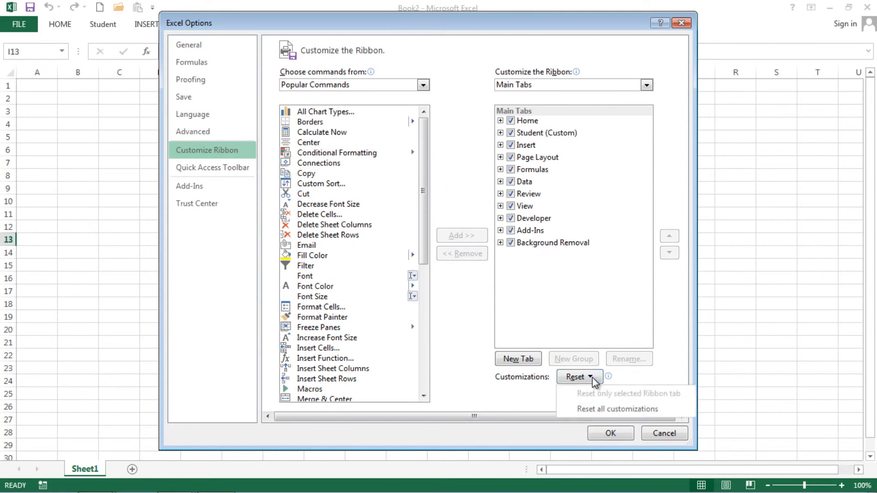
{"action": "left_click", "coordinate": [601, 410]}
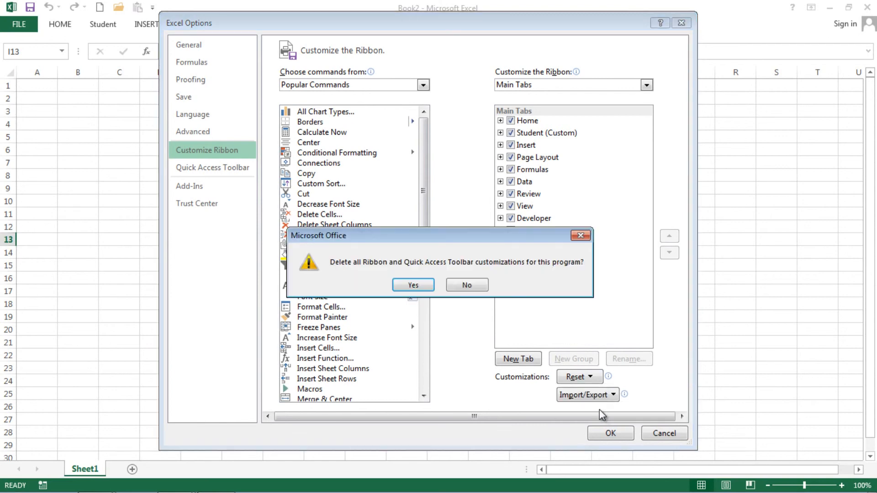
{"action": "left_click", "coordinate": [414, 285]}
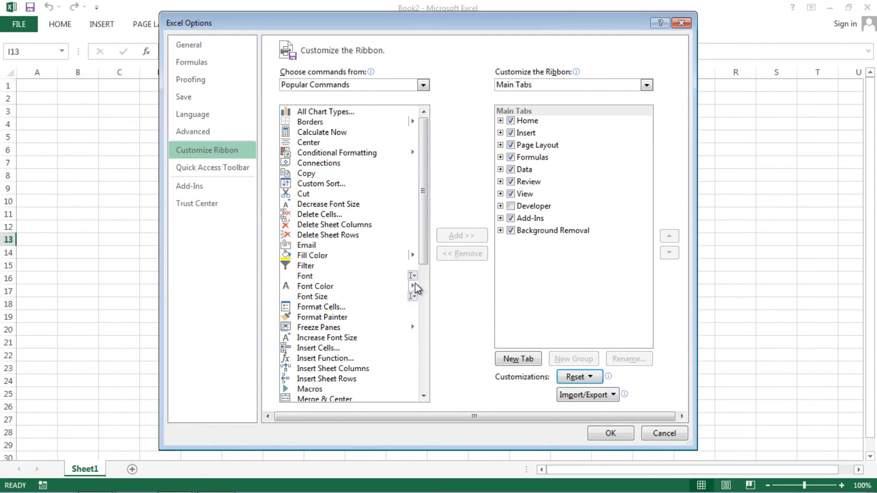
{"action": "left_click", "coordinate": [605, 429]}
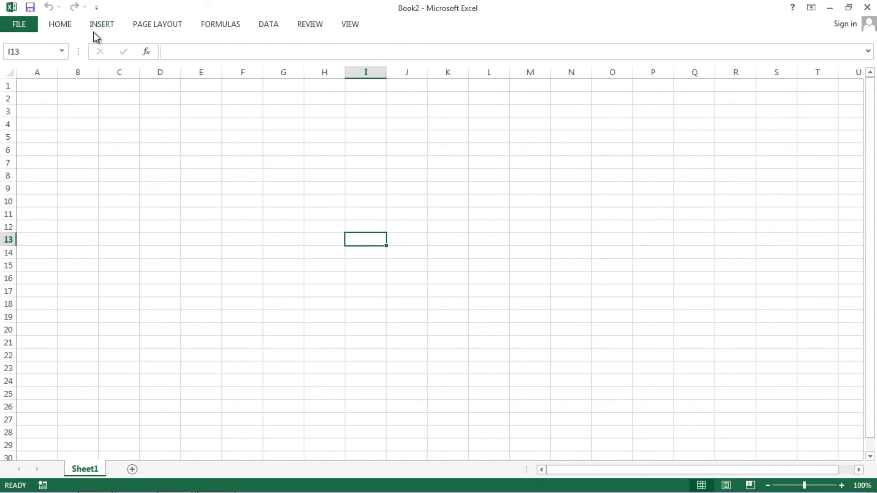
- Look through the Home, Insert, Page Layout, Formulas, Data and View ribbon tabs to check the reset, then collapse the ribbon again
{"action": "left_click", "coordinate": [65, 26]}
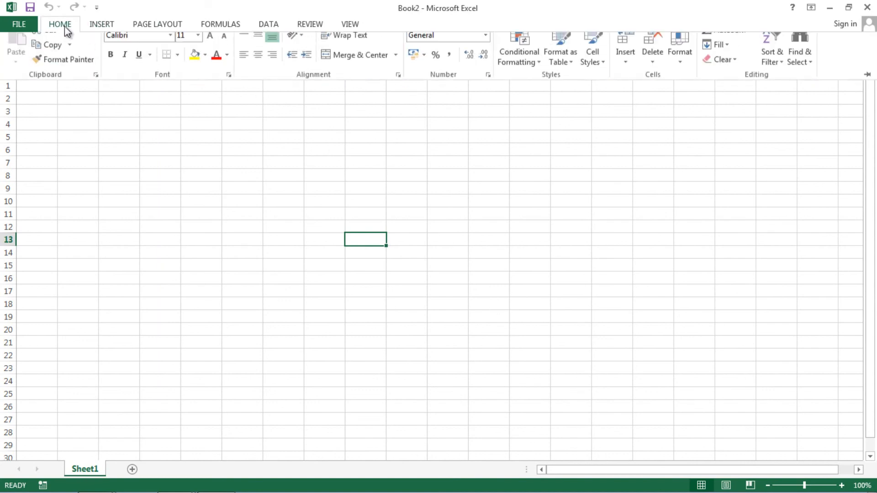
{"action": "left_click", "coordinate": [103, 25]}
{"action": "left_click", "coordinate": [158, 26]}
{"action": "left_click", "coordinate": [219, 26]}
{"action": "left_click", "coordinate": [268, 25]}
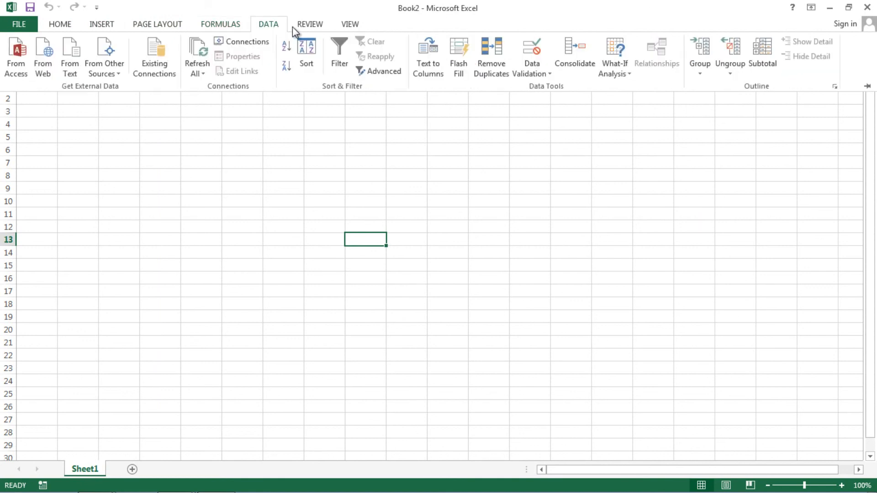
{"action": "left_click", "coordinate": [351, 28]}
{"action": "left_click", "coordinate": [264, 173]}
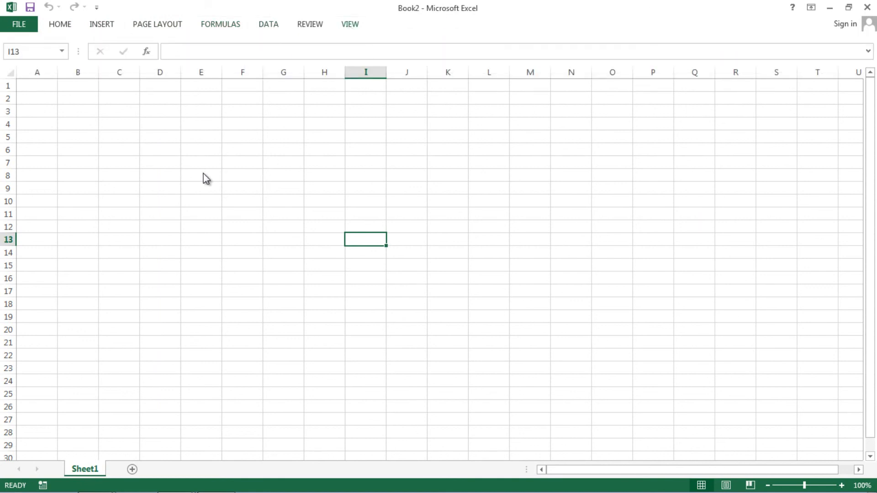
{"action": "left_click", "coordinate": [202, 175]}
{"action": "left_click", "coordinate": [345, 177]}
{"action": "left_click", "coordinate": [247, 196]}
{"action": "left_click", "coordinate": [335, 210]}
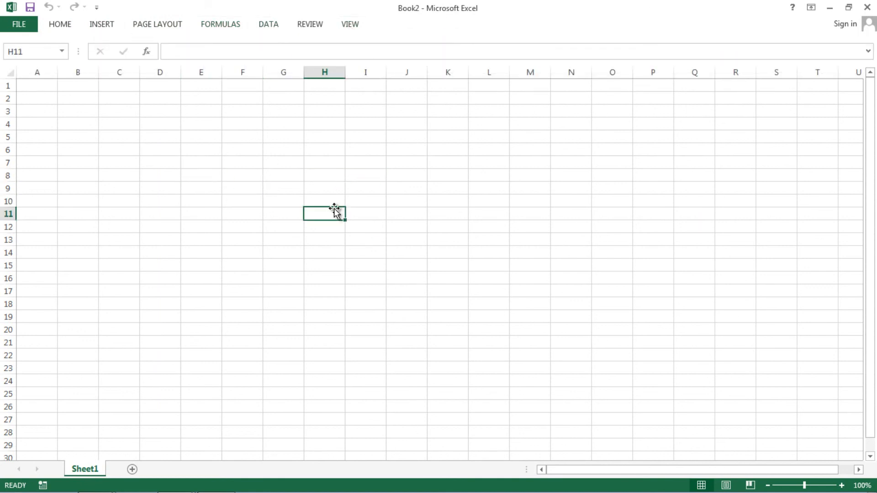